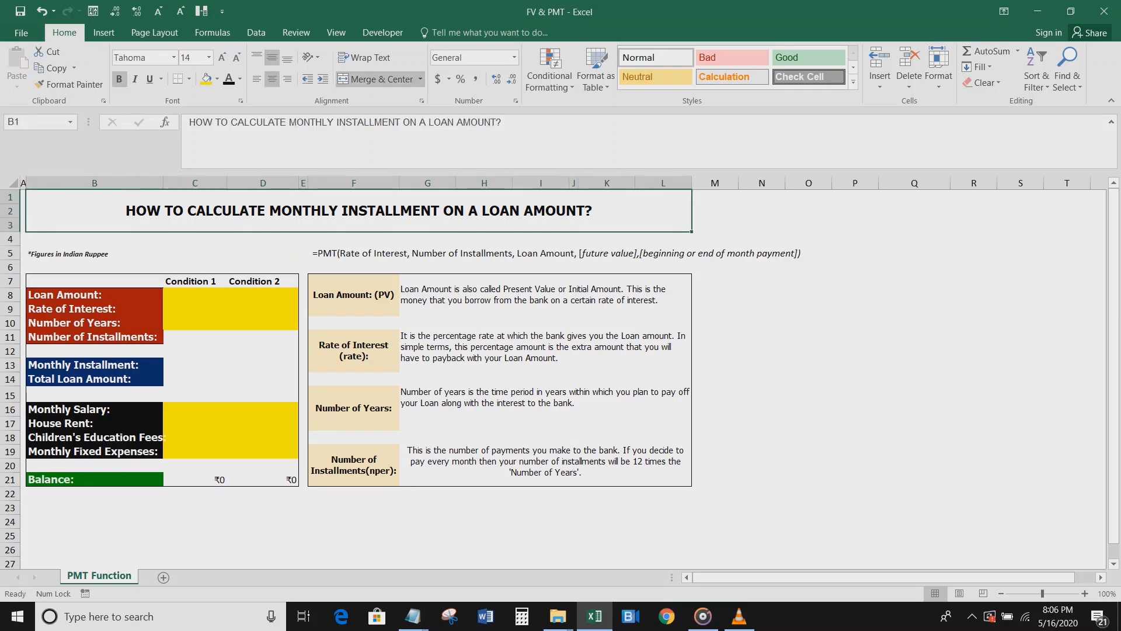
# Fill the merged title cell "HOW TO CALCULATE MONTHLY INSTALLMENT ON A LOAN AMOUNT?" with yellow and select the PMT syntax line in F5.
pyautogui.click(206, 79)
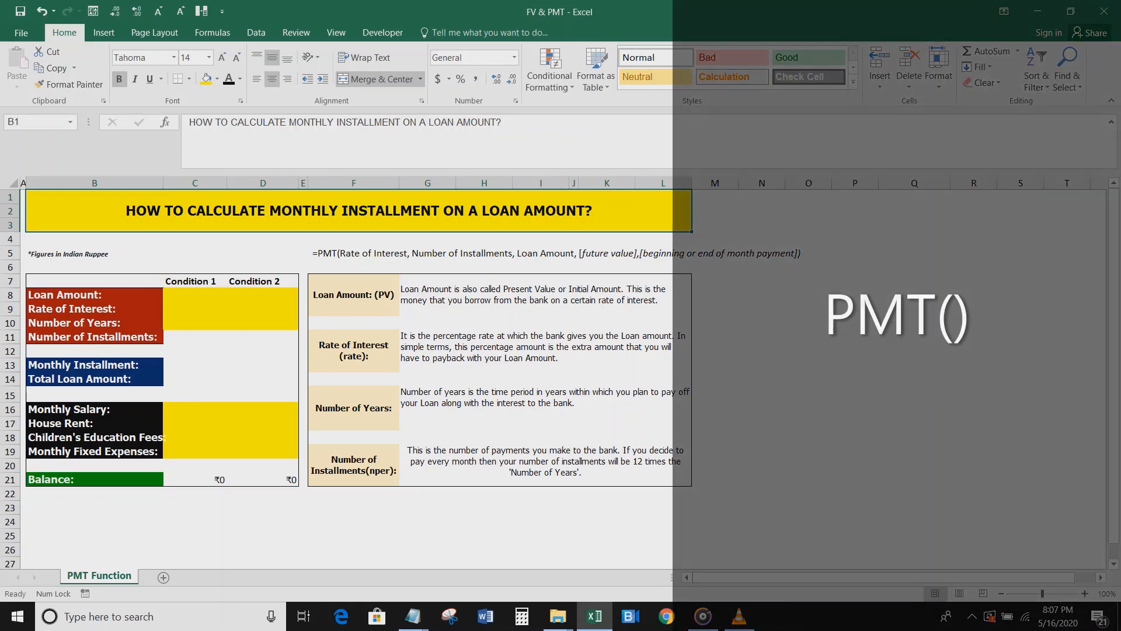
pyautogui.click(398, 254)
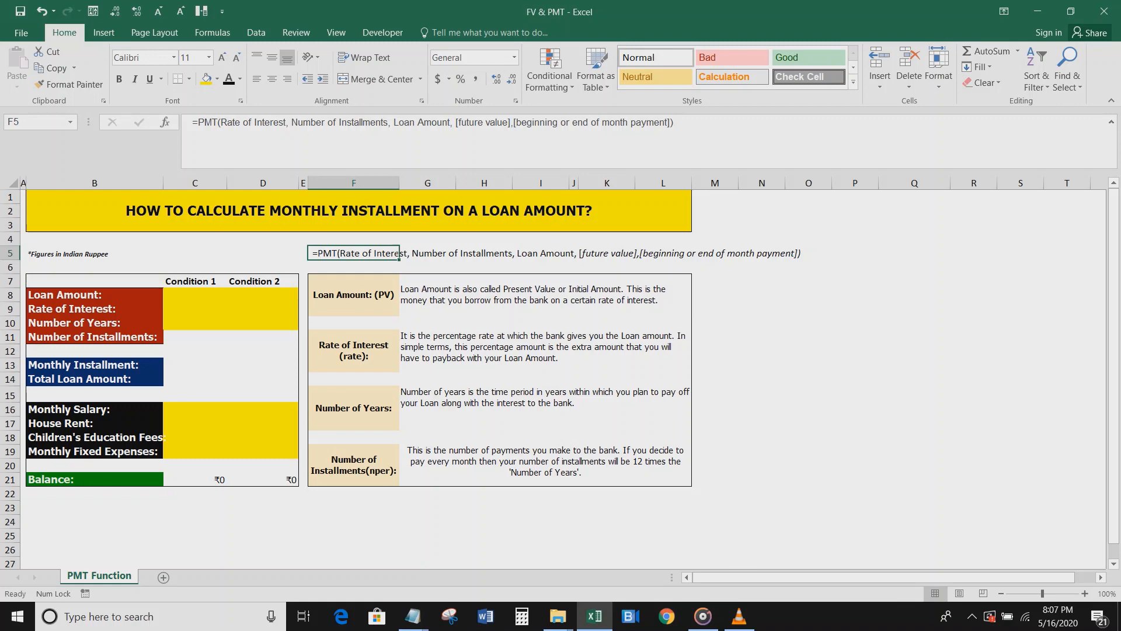
# Note the PMT argument counts beside the table: 5 in N7, 3 in N8, with the label "Mandatory" in O8.
pyautogui.click(762, 281)
pyautogui.write('5')
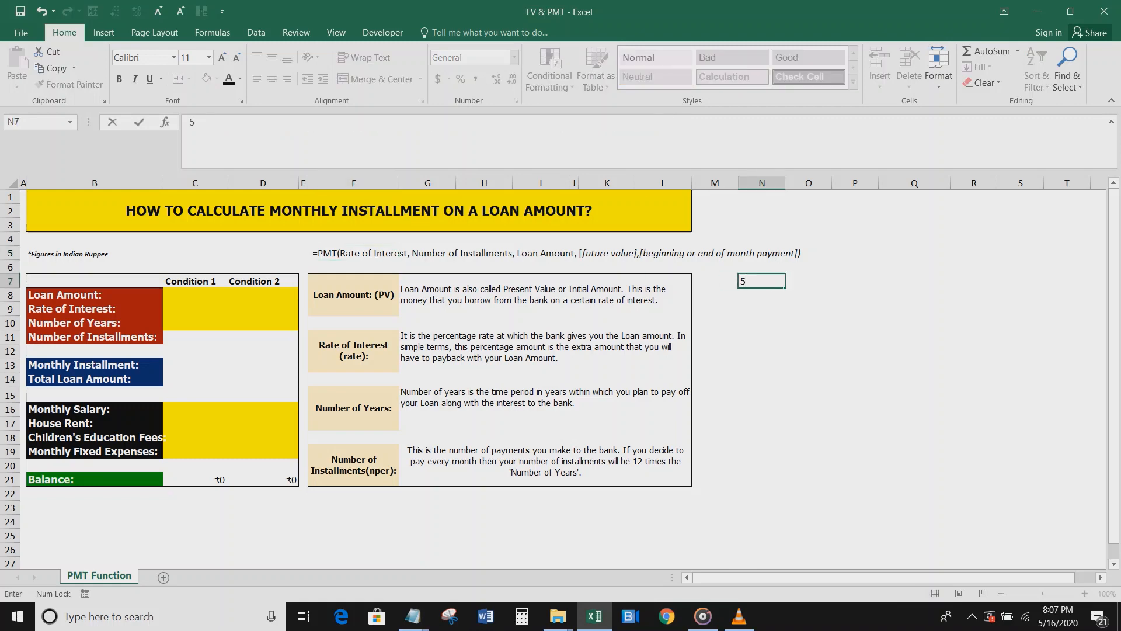
pyautogui.press('Return')
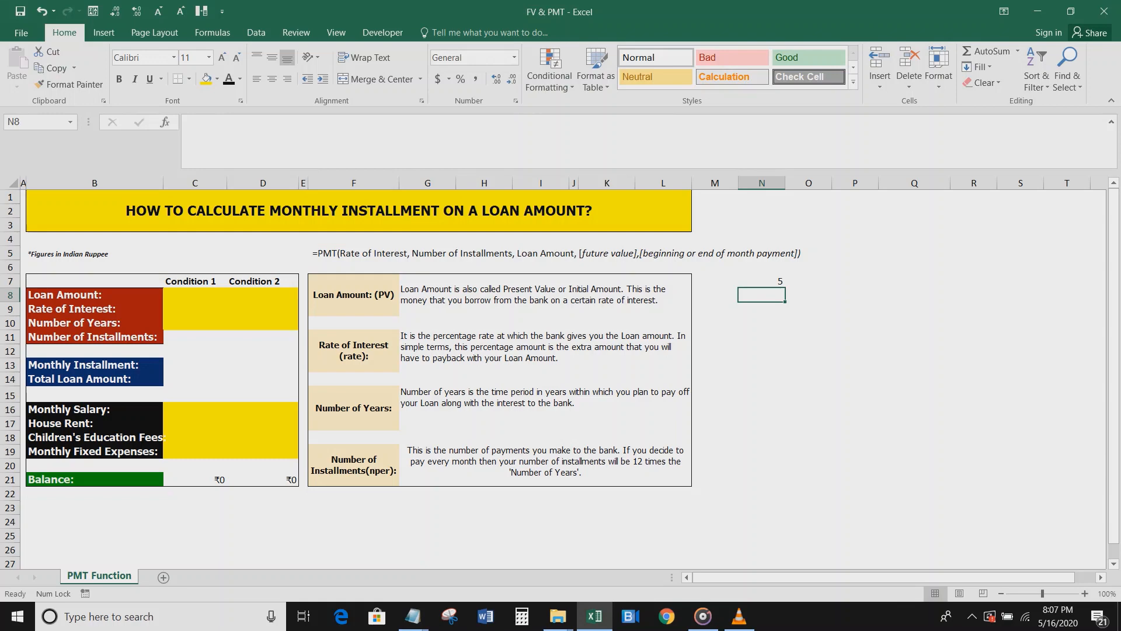
pyautogui.write('3')
pyautogui.press('Tab')
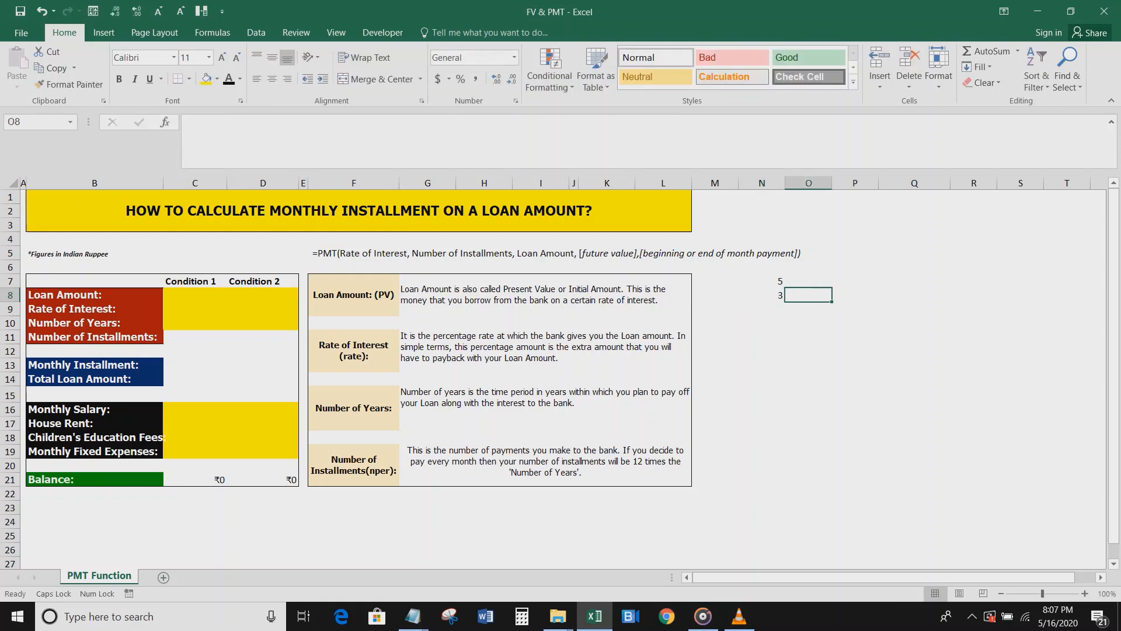
pyautogui.write('Mandatory')
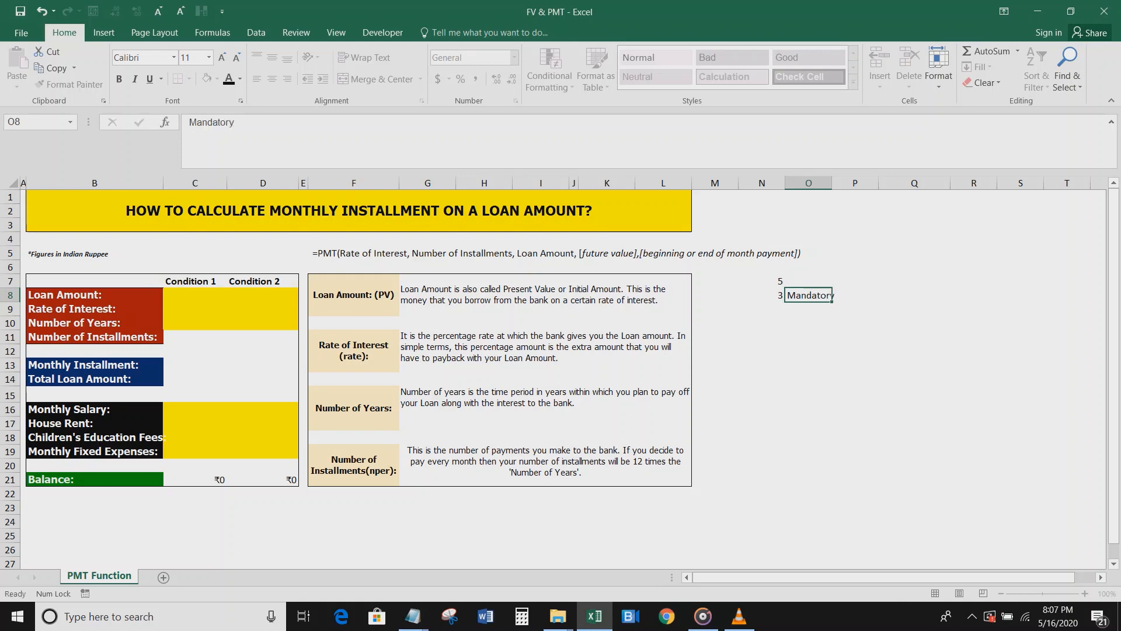
pyautogui.press('Return')
# Add 2 in N9 with the label "Optional" in O9.
pyautogui.write('2')
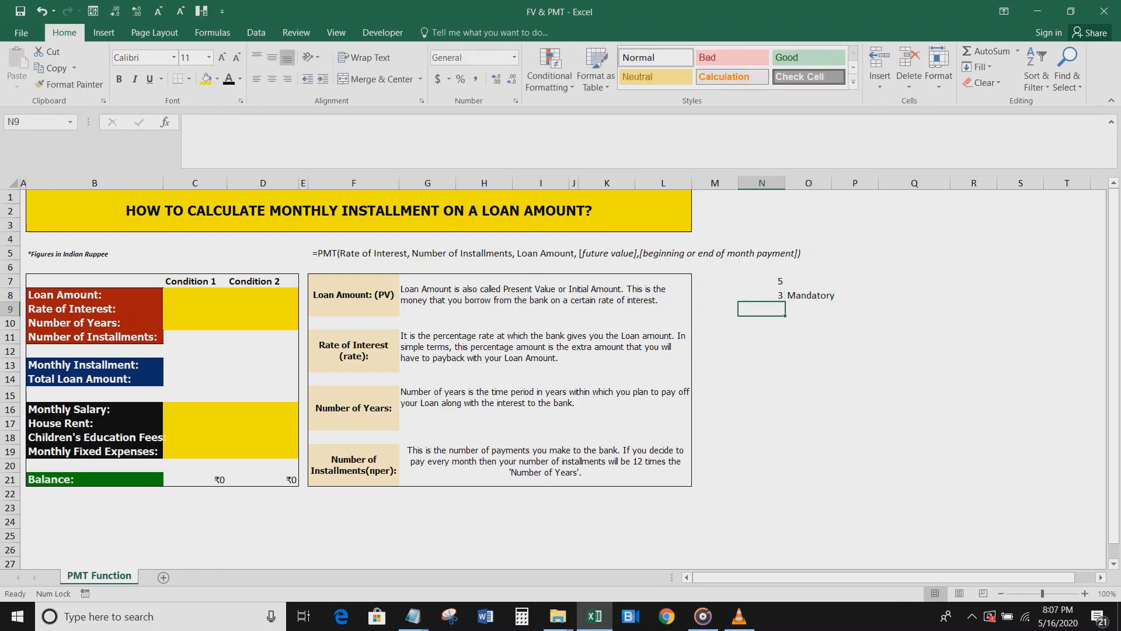
pyautogui.press('Tab')
pyautogui.write('Op')
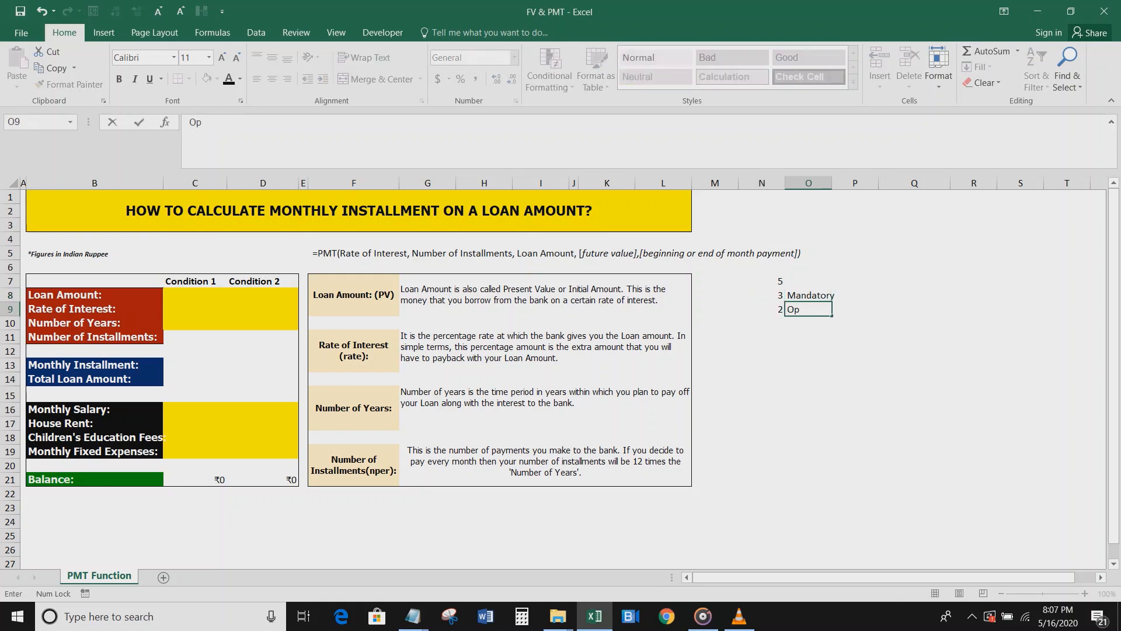
pyautogui.write('tional')
pyautogui.press('Return')
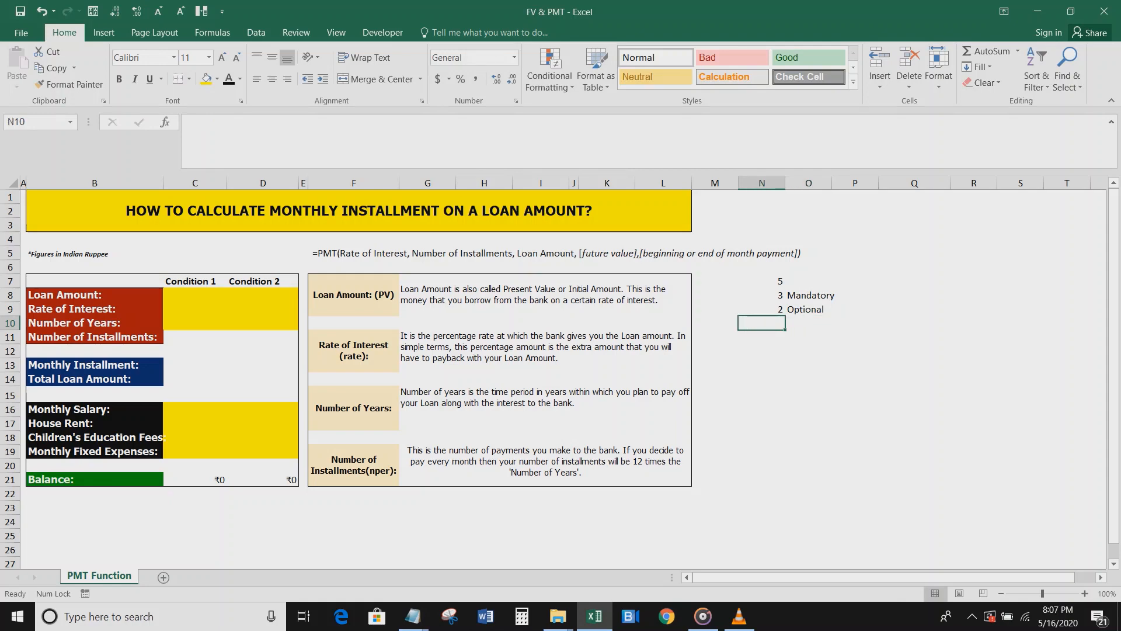
# Enter "Rate of Interest" in N10 as the first mandatory PMT argument.
pyautogui.write('ra')
pyautogui.press('BackSpace')
pyautogui.press('BackSpace')
pyautogui.write('Rate of')
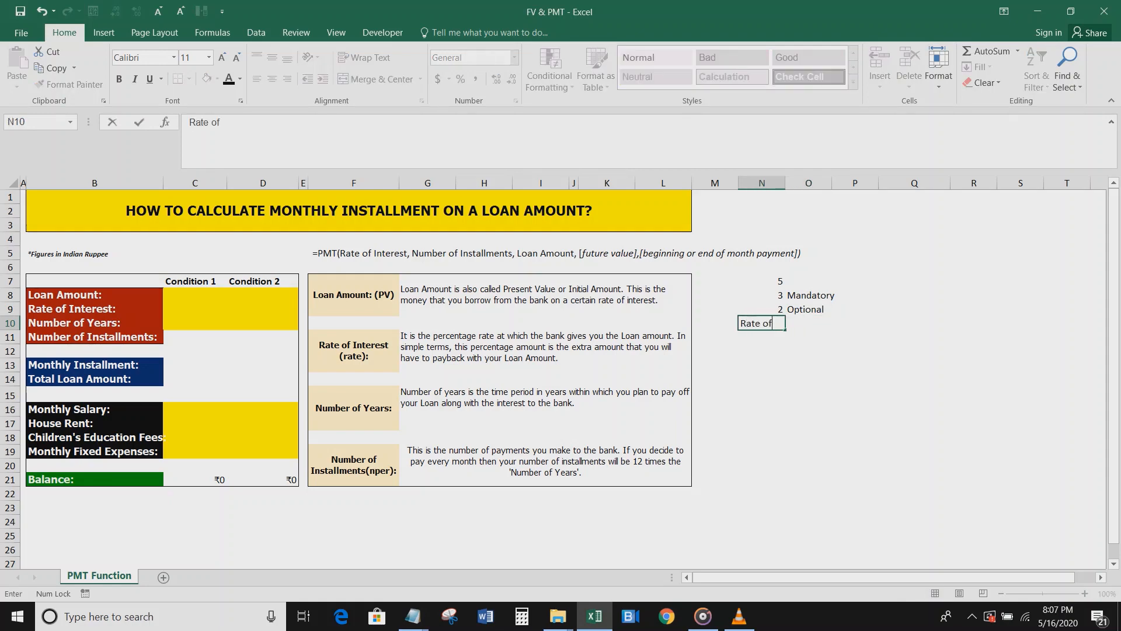
pyautogui.write(' Interest')
pyautogui.press('Return')
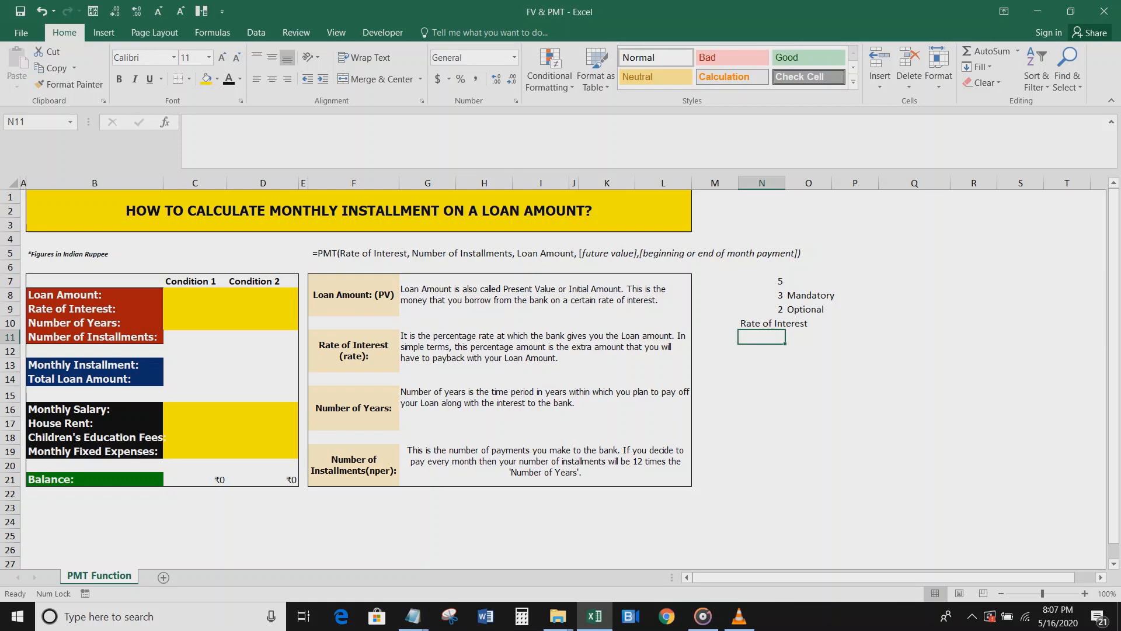
# List the other mandatory arguments, "Number of installments" in N11 and "Loan Amount" in N12.
pyautogui.write('Numbe')
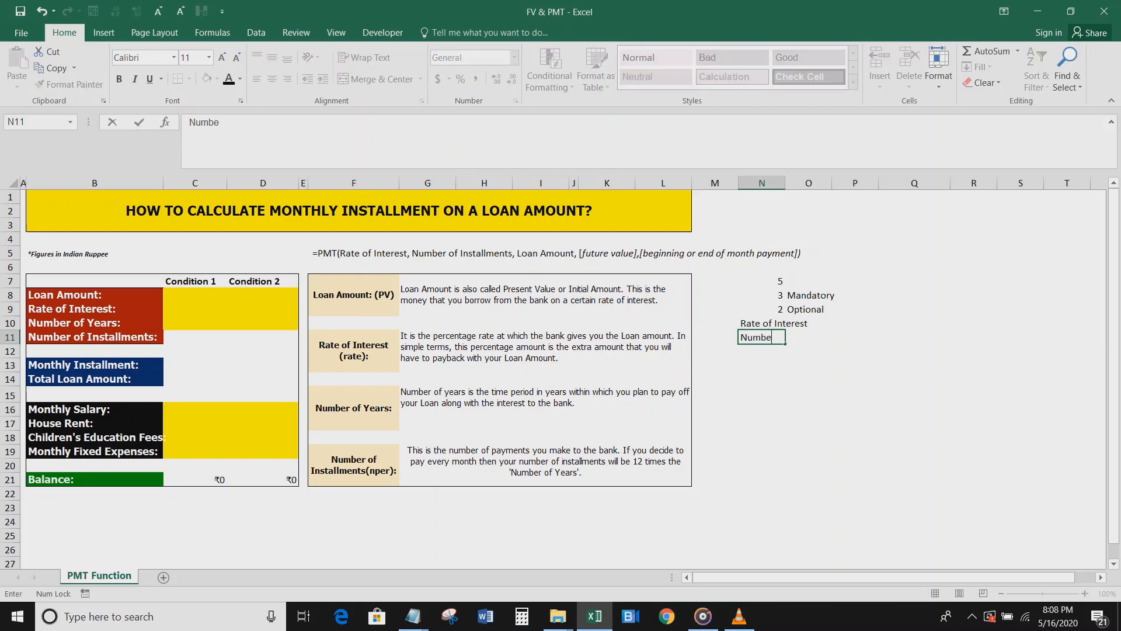
pyautogui.write('r of installments')
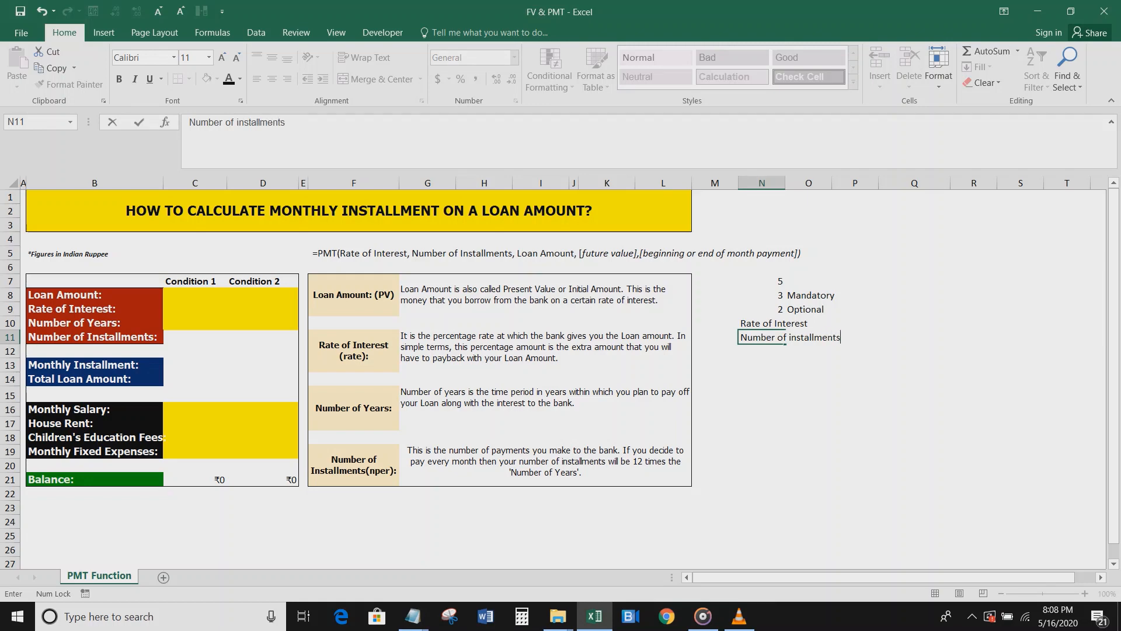
pyautogui.press('Return')
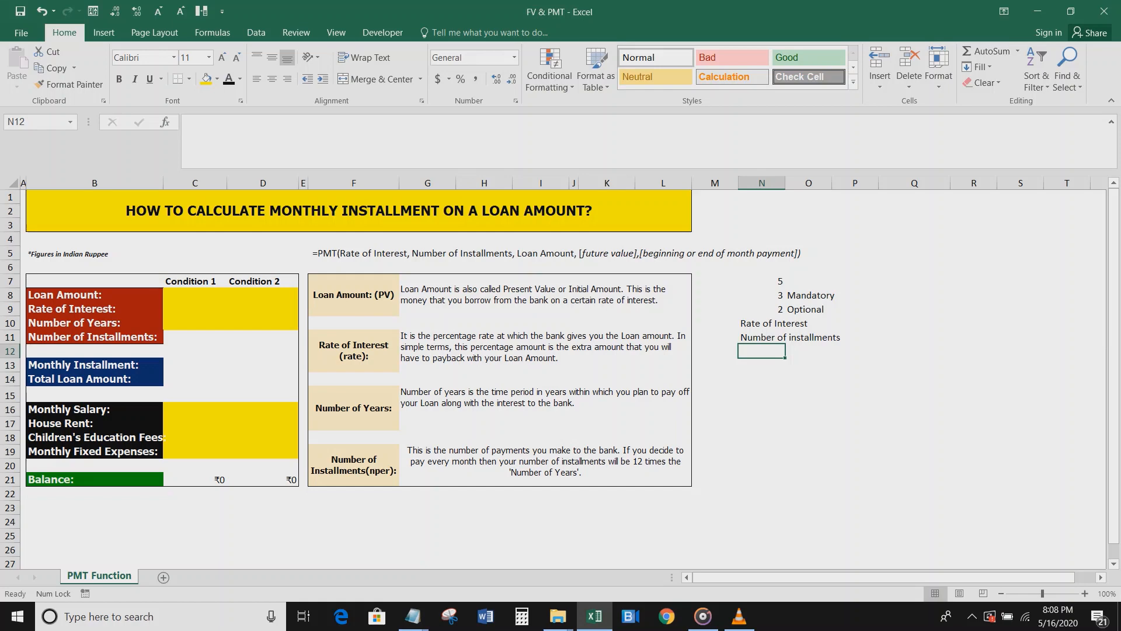
pyautogui.write('Loan')
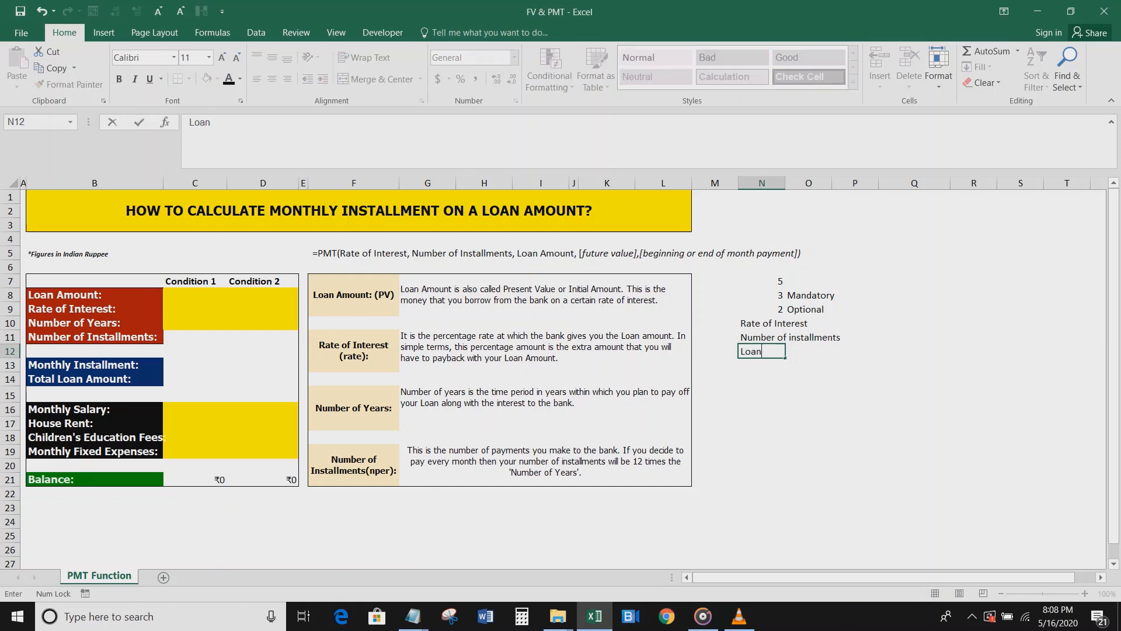
pyautogui.write(' Amount')
pyautogui.press('Return')
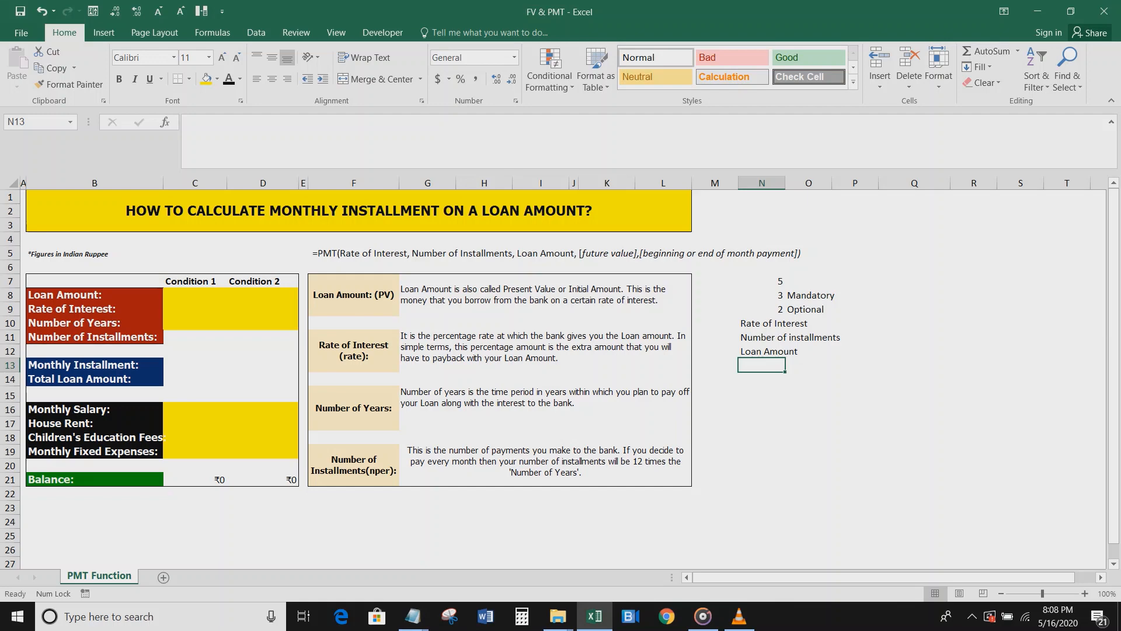
# Enter the optional argument note "Optional: Future Value: 0" in N13.
pyautogui.write('Optionl')
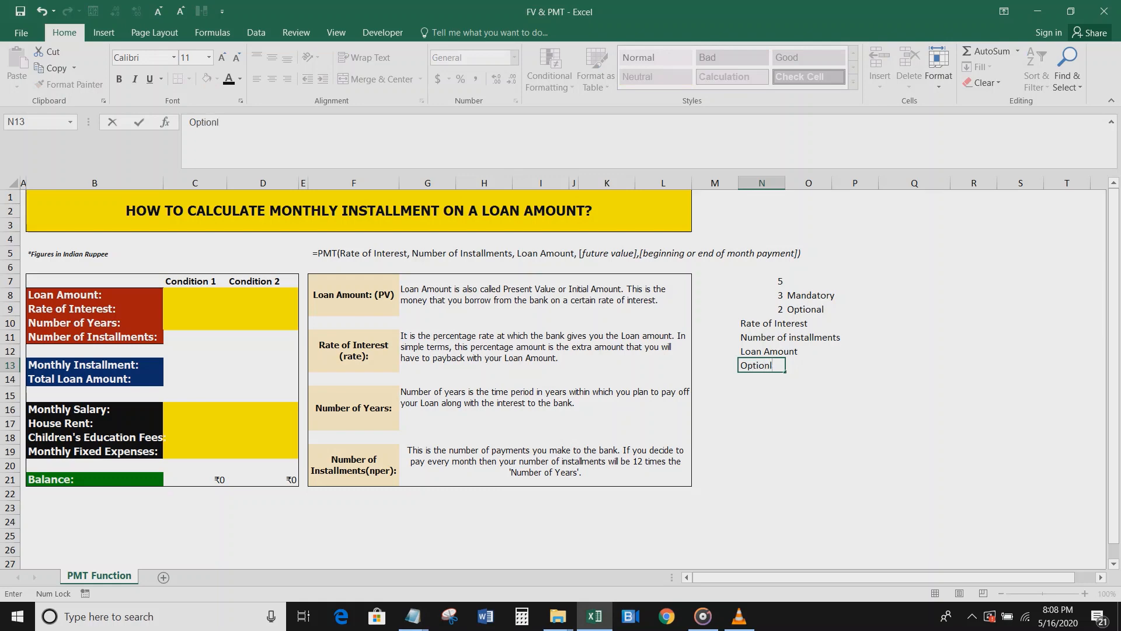
pyautogui.press('BackSpace')
pyautogui.write('al: Future Valu')
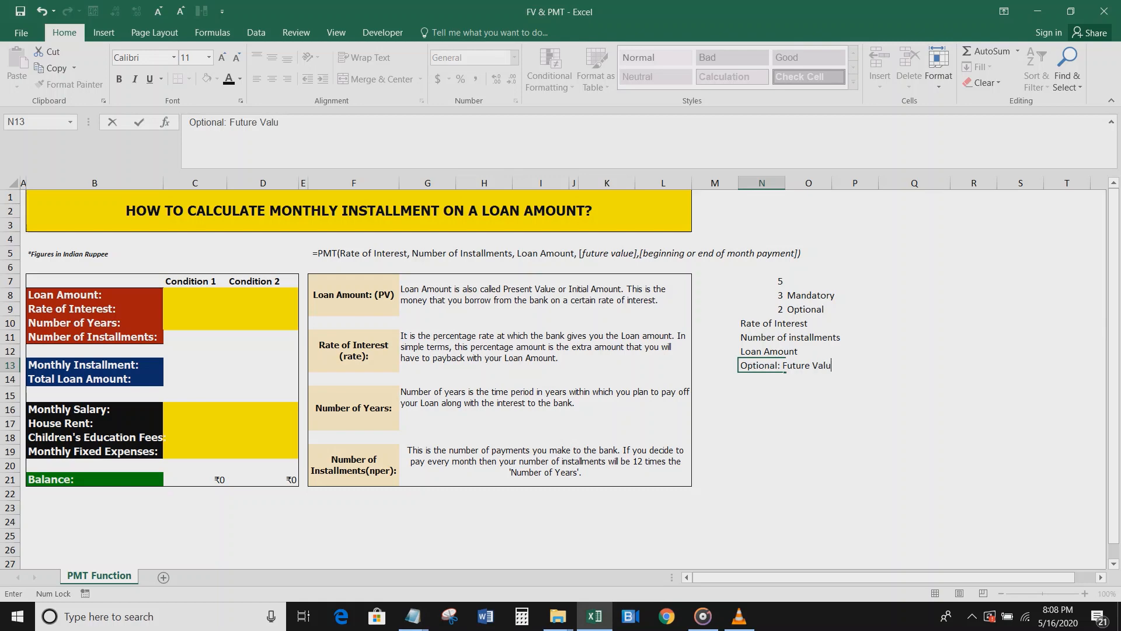
pyautogui.write('e: 0')
pyautogui.press('Return')
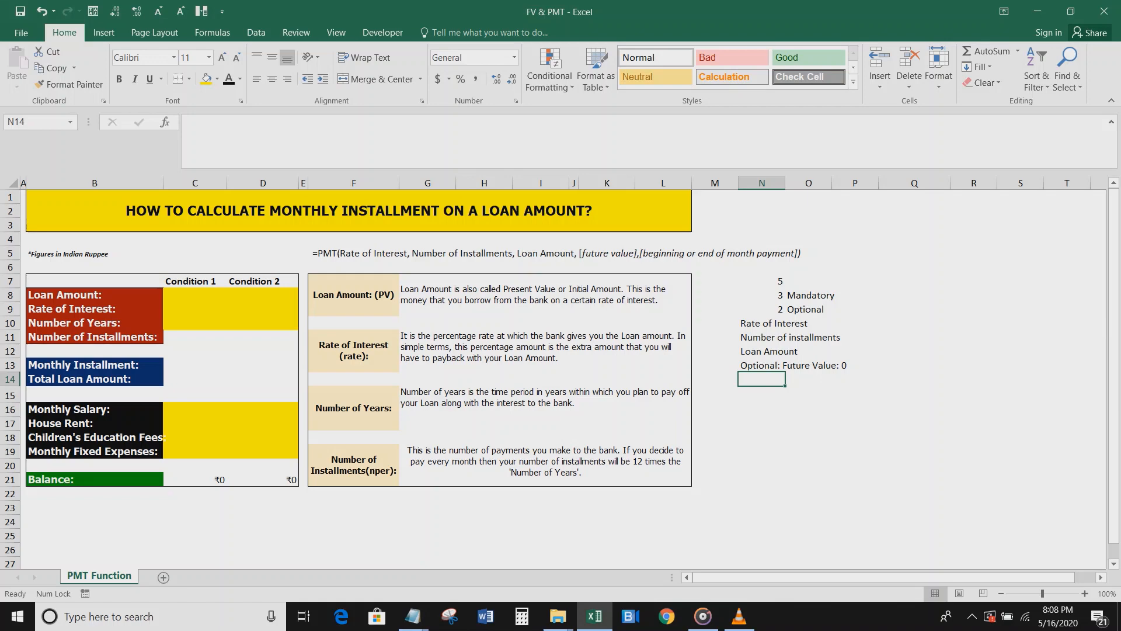
# For Condition 1, enter a monthly salary of 30000 in C16 and a house rent of 5000 in C17.
pyautogui.click(195, 409)
pyautogui.write('30000')
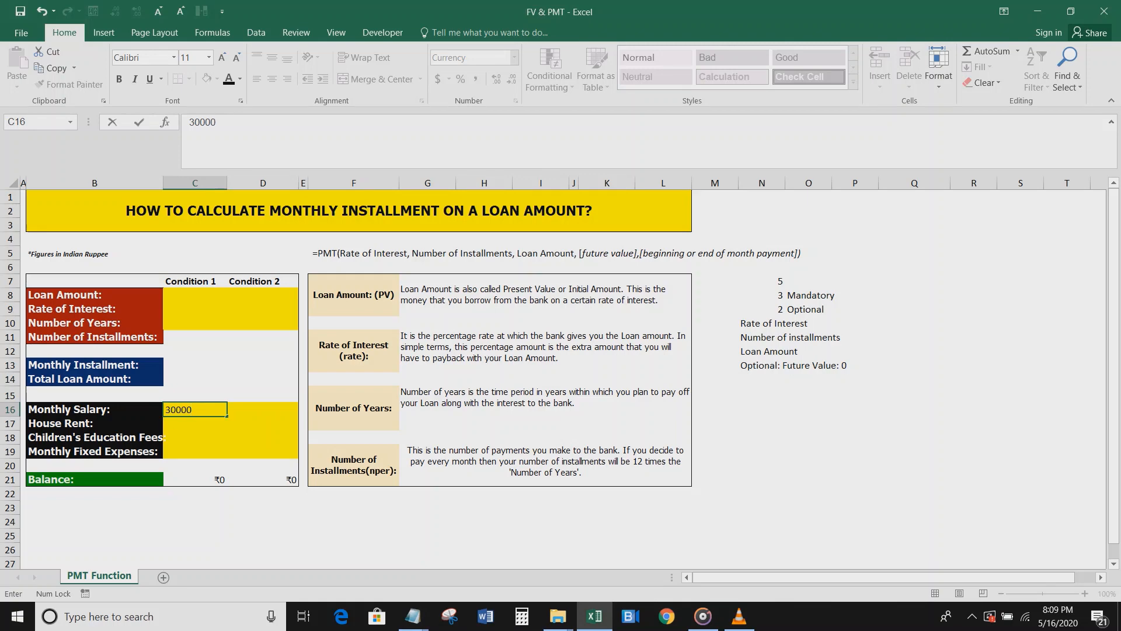
pyautogui.press('Return')
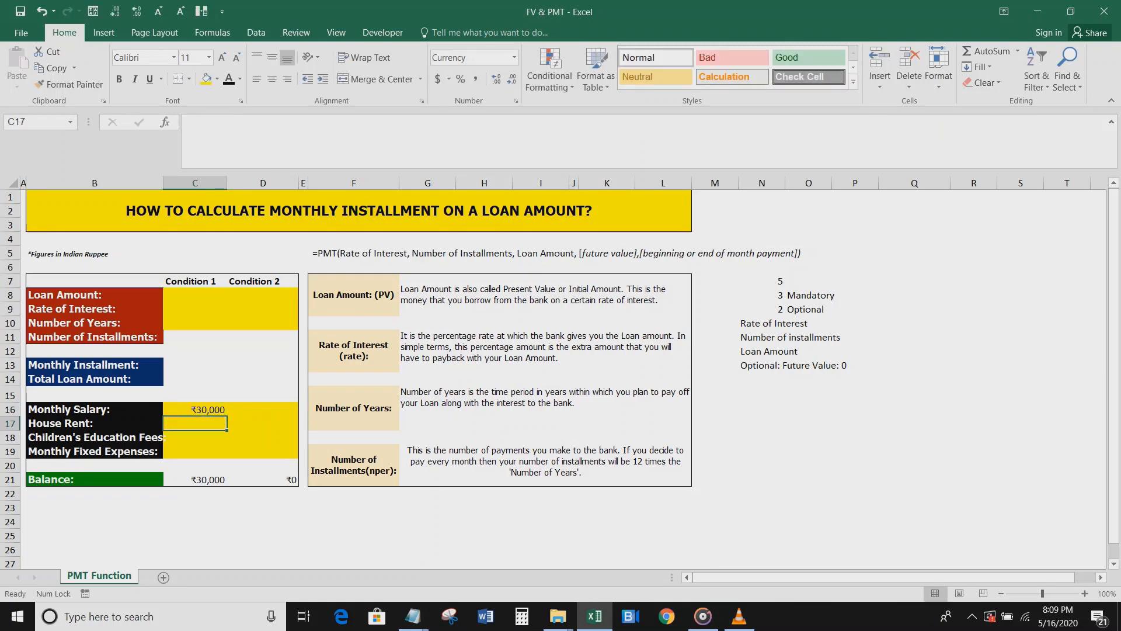
pyautogui.write('5000')
pyautogui.press('Return')
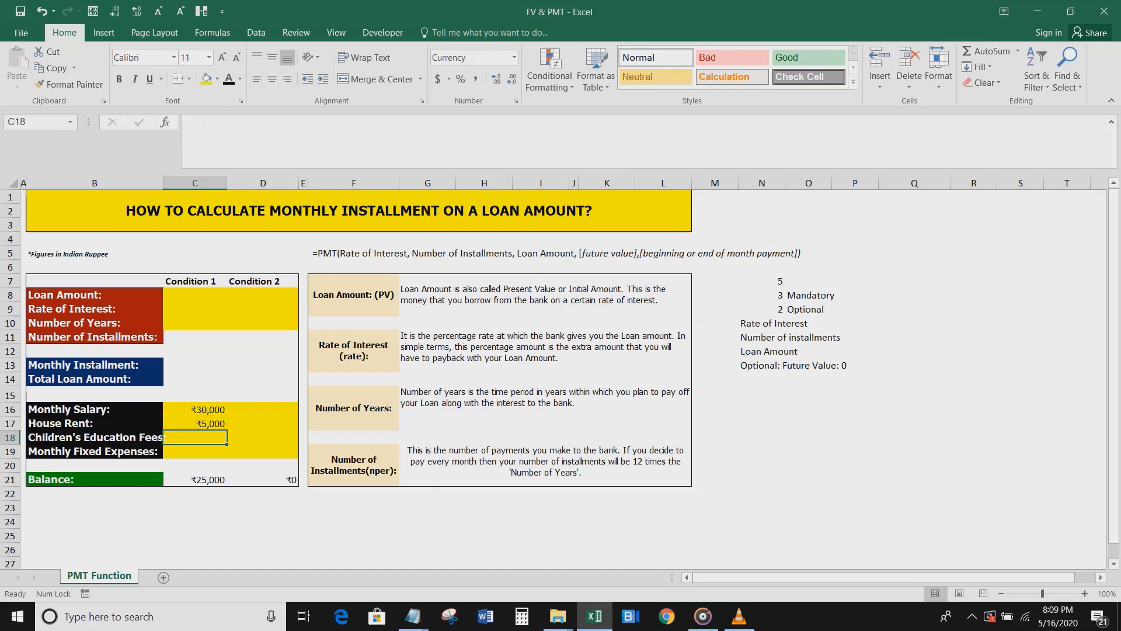
# Enter Condition 1 children's education fees of 7000 in C18 and monthly fixed expenses of 8000 in C19.
pyautogui.write('7000')
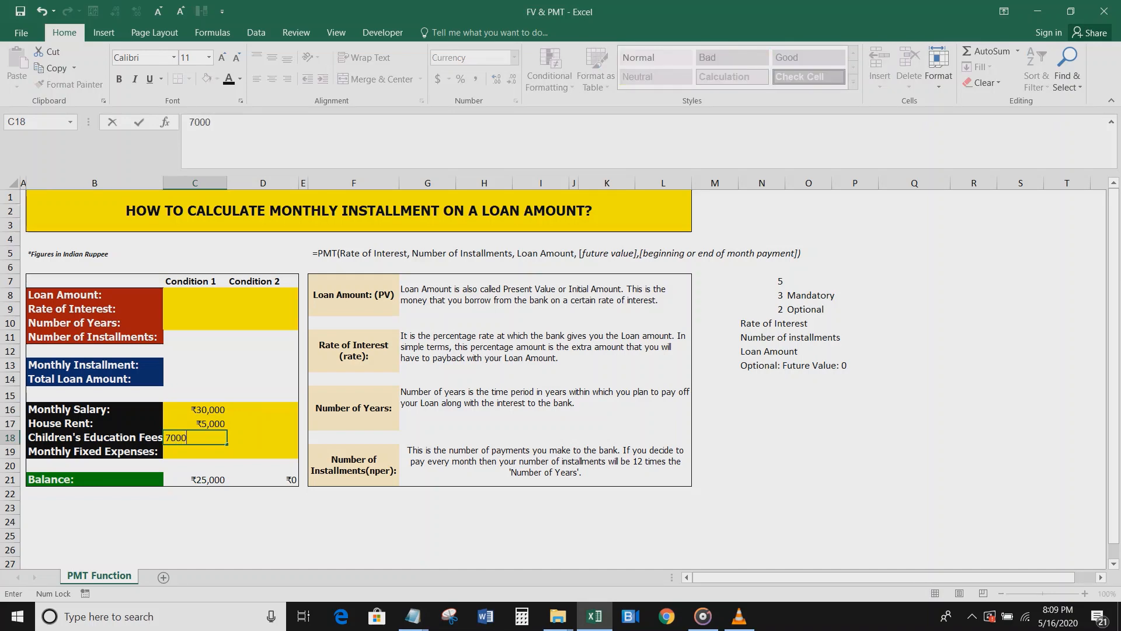
pyautogui.press('Return')
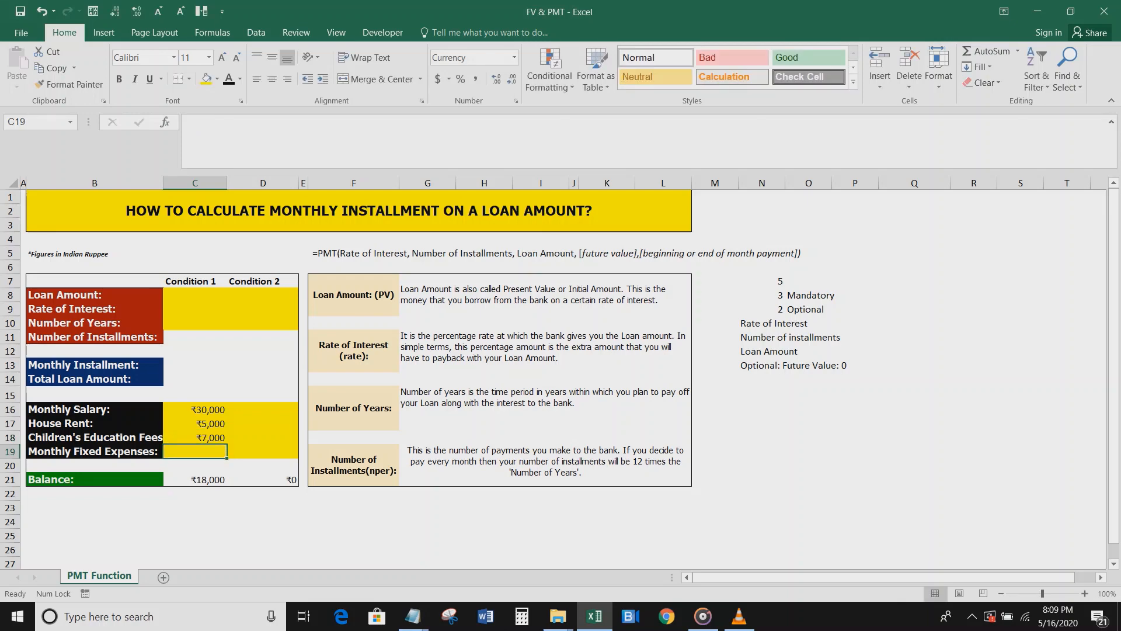
pyautogui.write('8000')
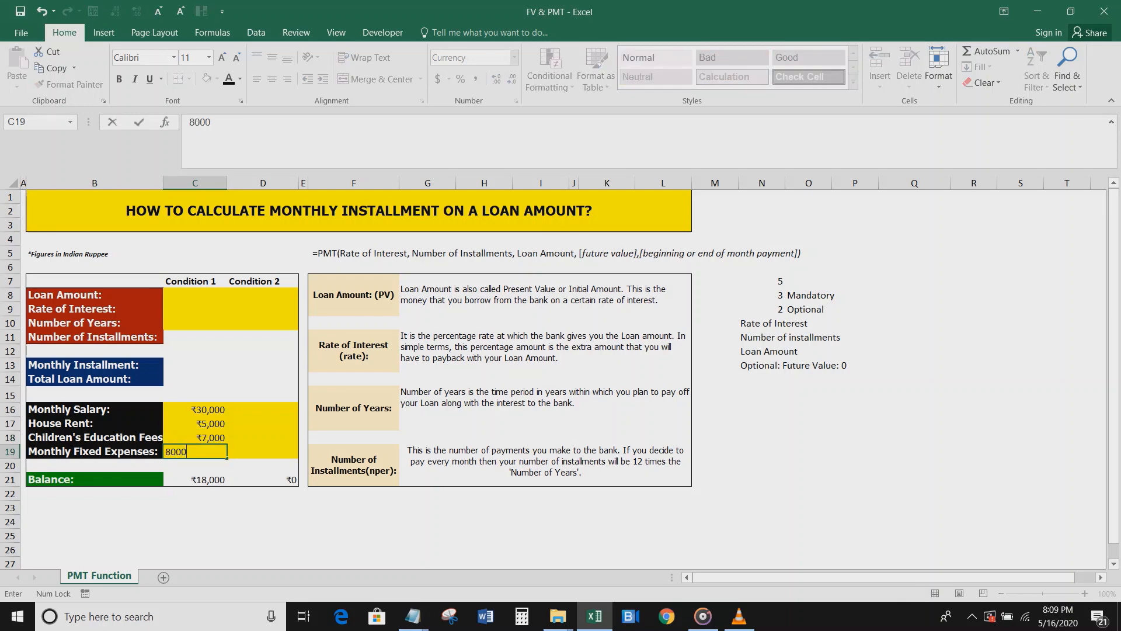
pyautogui.press('Return')
# Fill the Condition 1 Balance cell C21 with light orange.
pyautogui.click(195, 480)
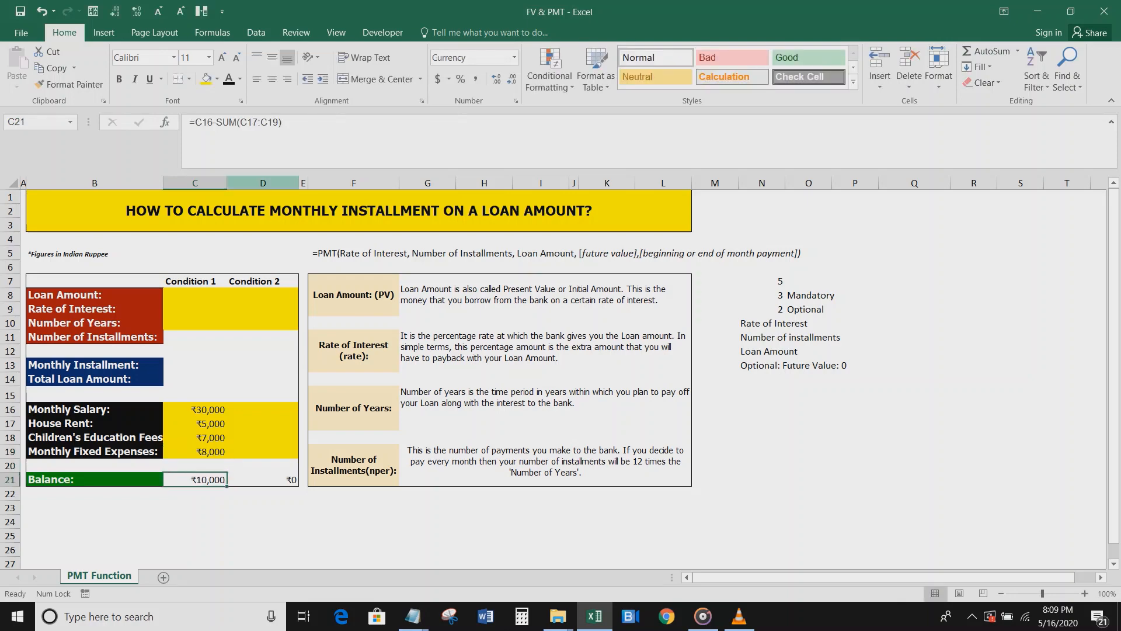
pyautogui.click(217, 79)
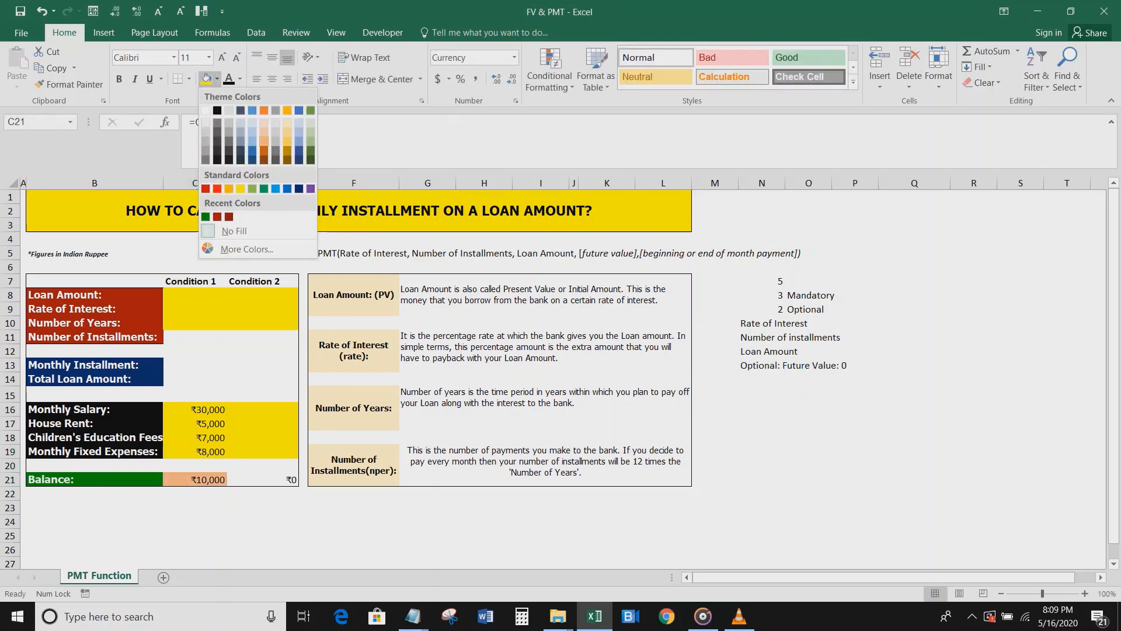
pyautogui.click(264, 142)
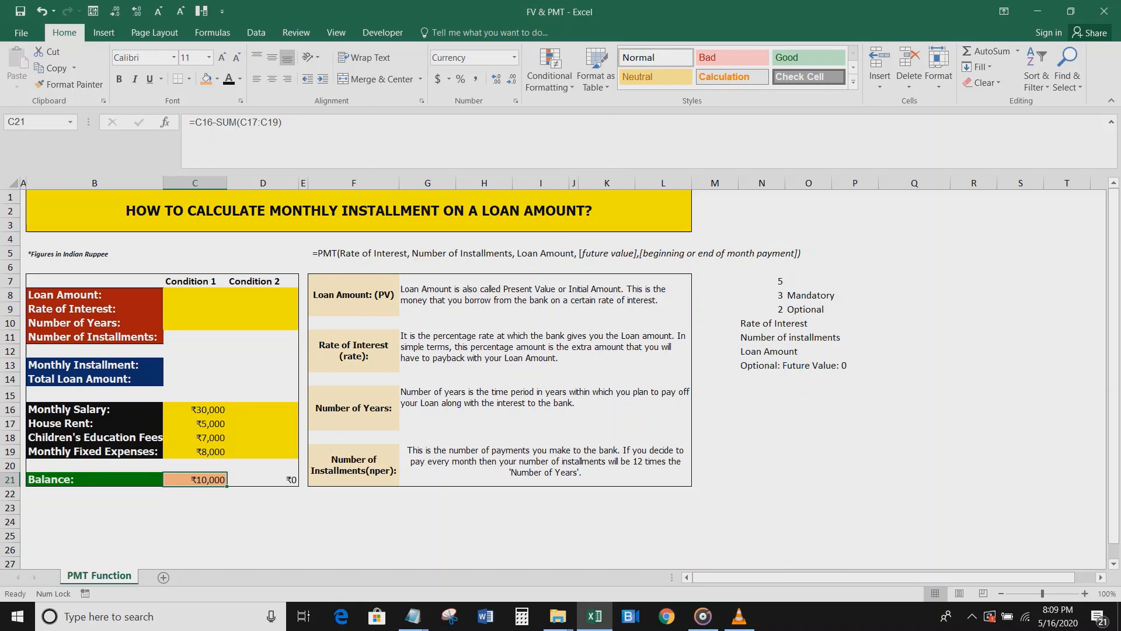
# Enter 800000 as the Condition 1 loan amount in C8.
pyautogui.click(196, 295)
pyautogui.write('8000000')
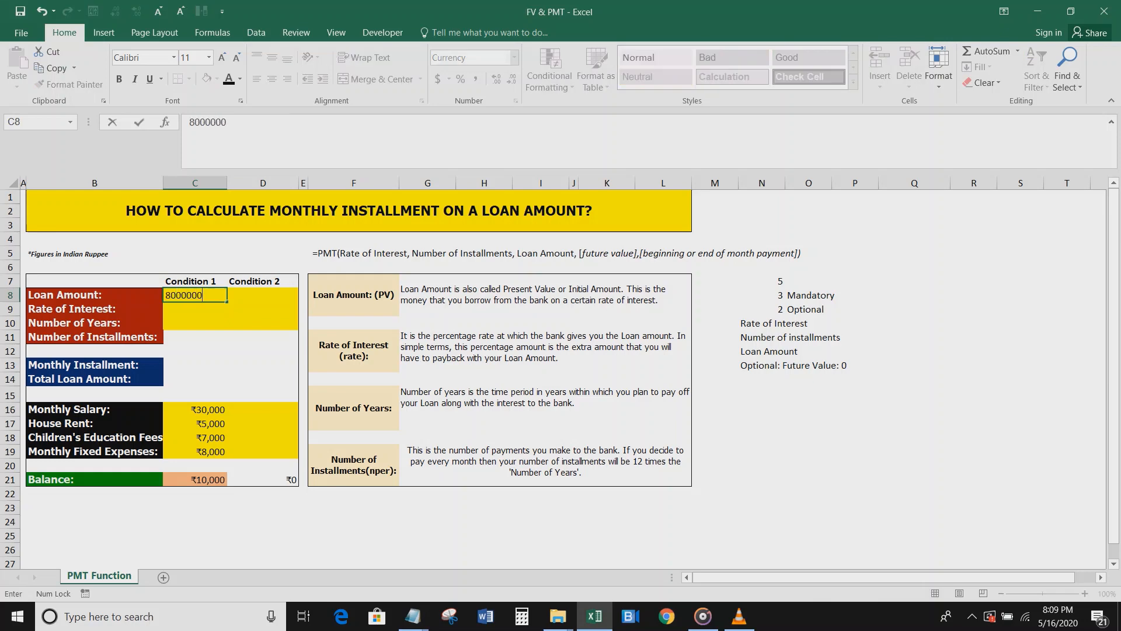
pyautogui.press('Return')
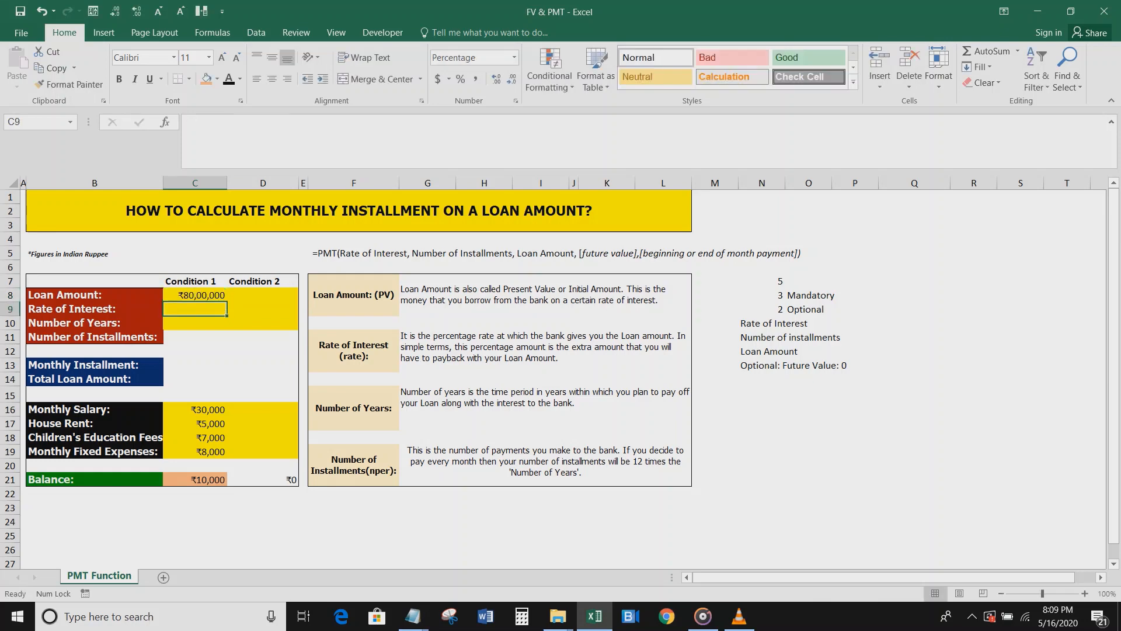
pyautogui.press('Up')
pyautogui.press('F2')
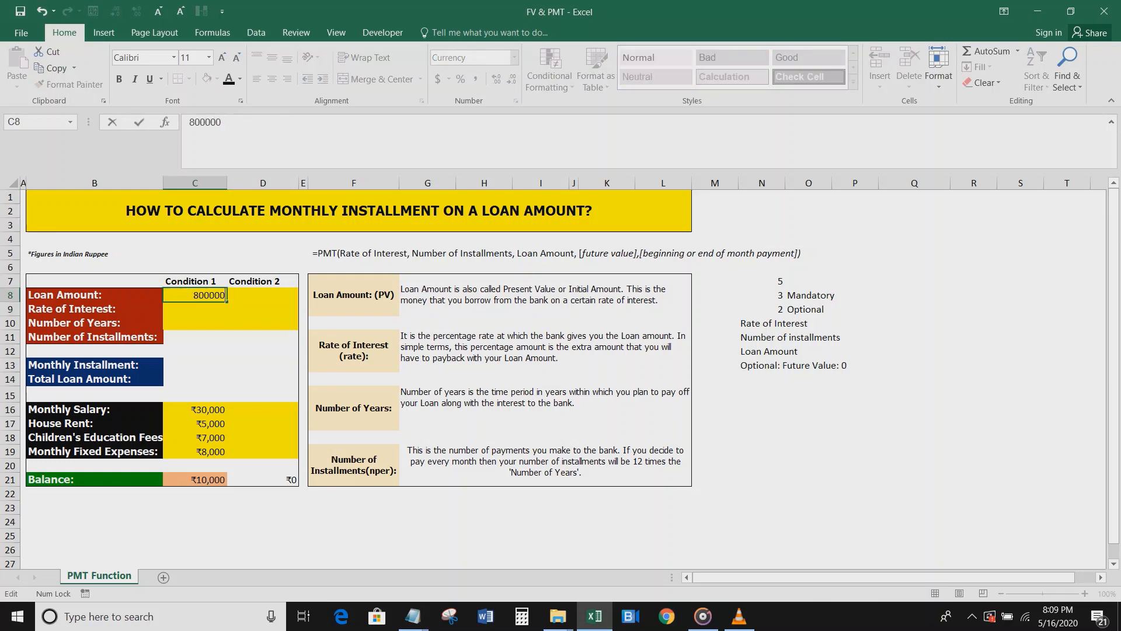
pyautogui.press('Return')
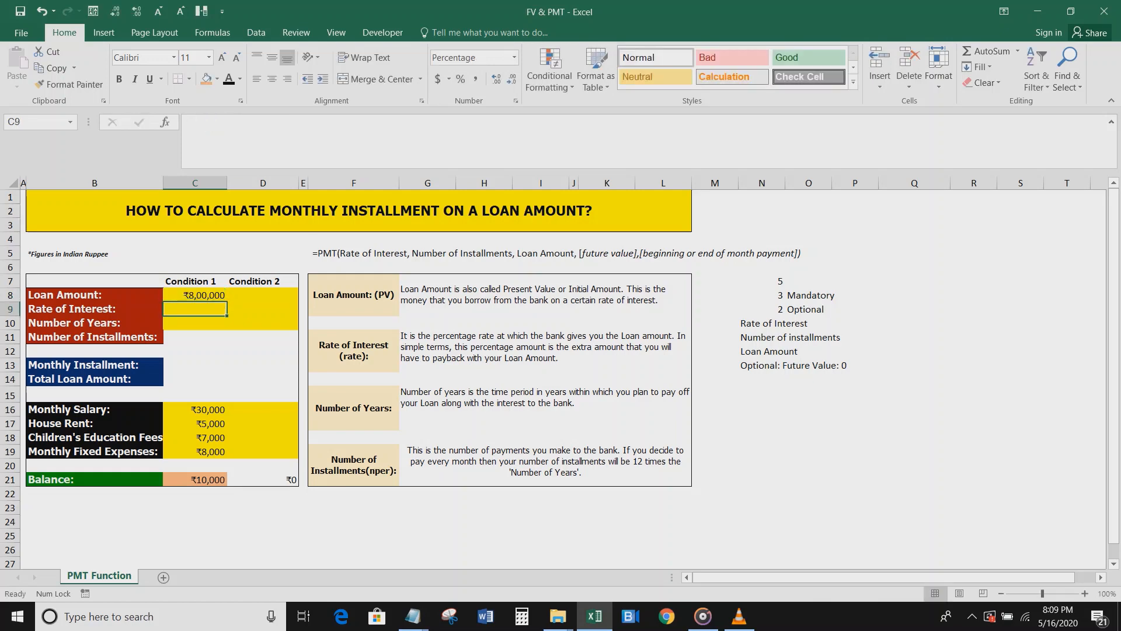
# Set the Condition 1 rate of interest to 11% in C9 and the number of years to 10 in C10.
pyautogui.write('11%')
pyautogui.press('Return')
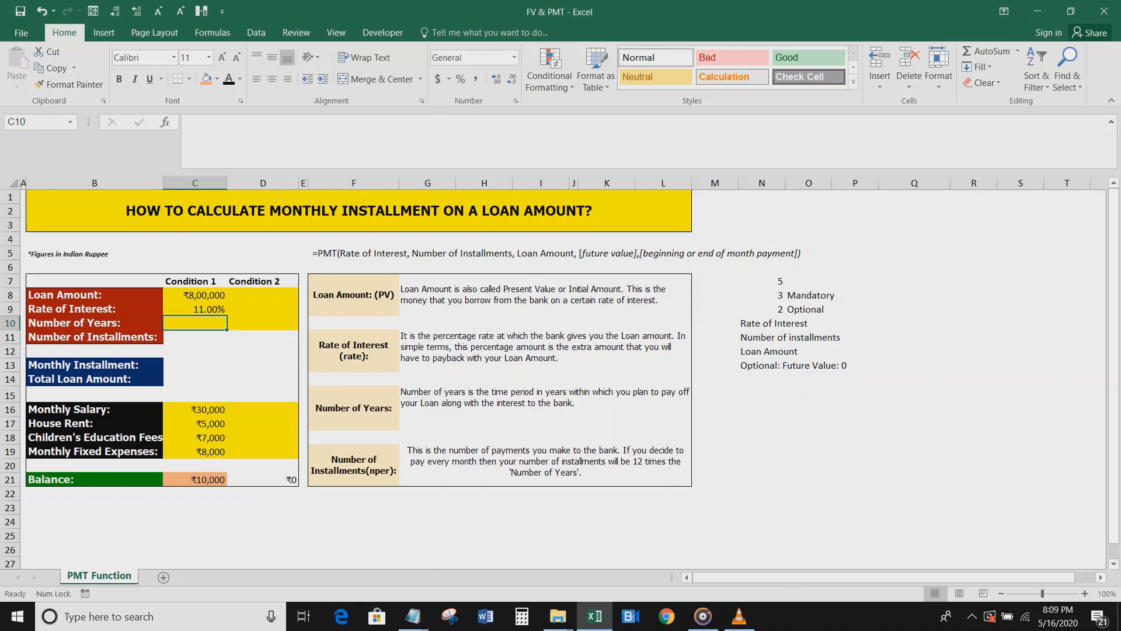
pyautogui.write('10')
pyautogui.press('Return')
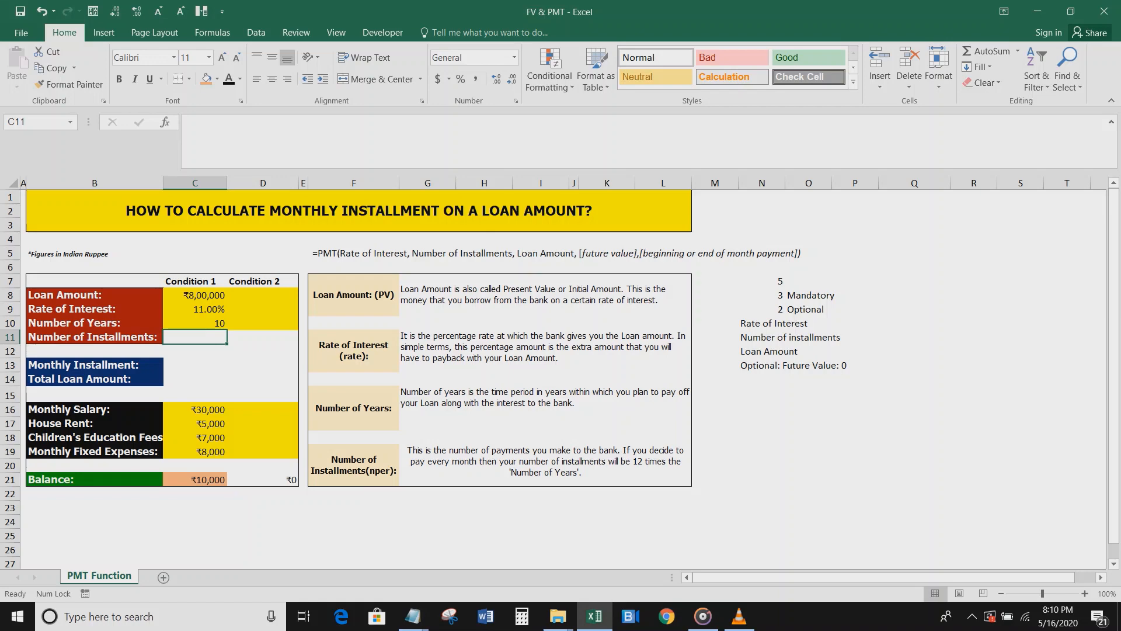
# Calculate the Condition 1 number of installments in C11 with the formula =12*C10.
pyautogui.write('=')
pyautogui.write('1')
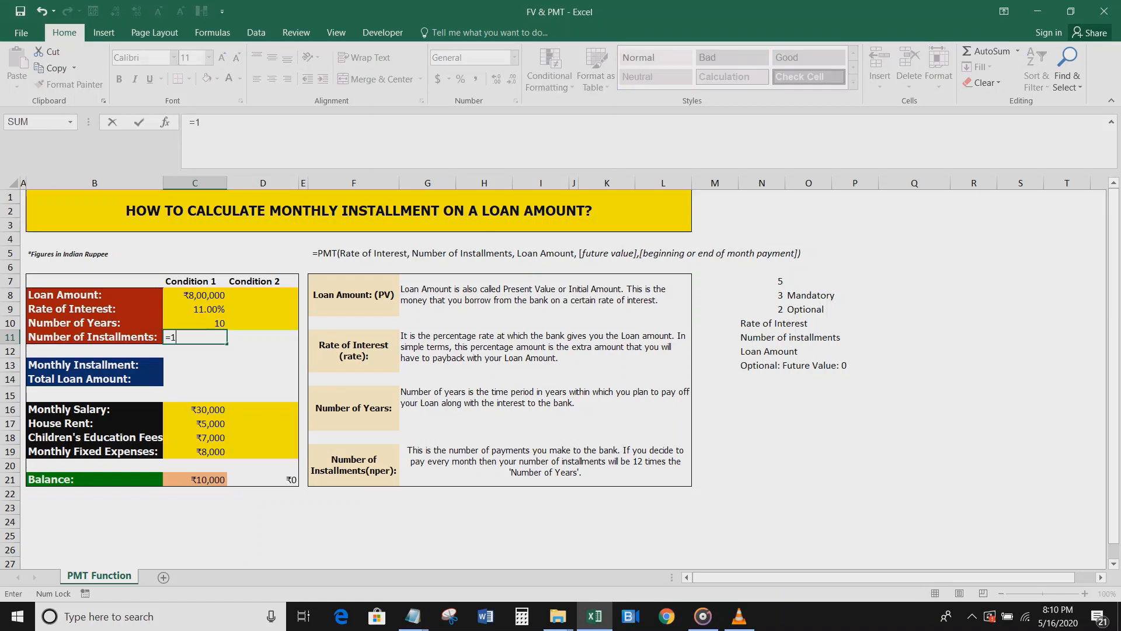
pyautogui.write('2*')
pyautogui.press('Up')
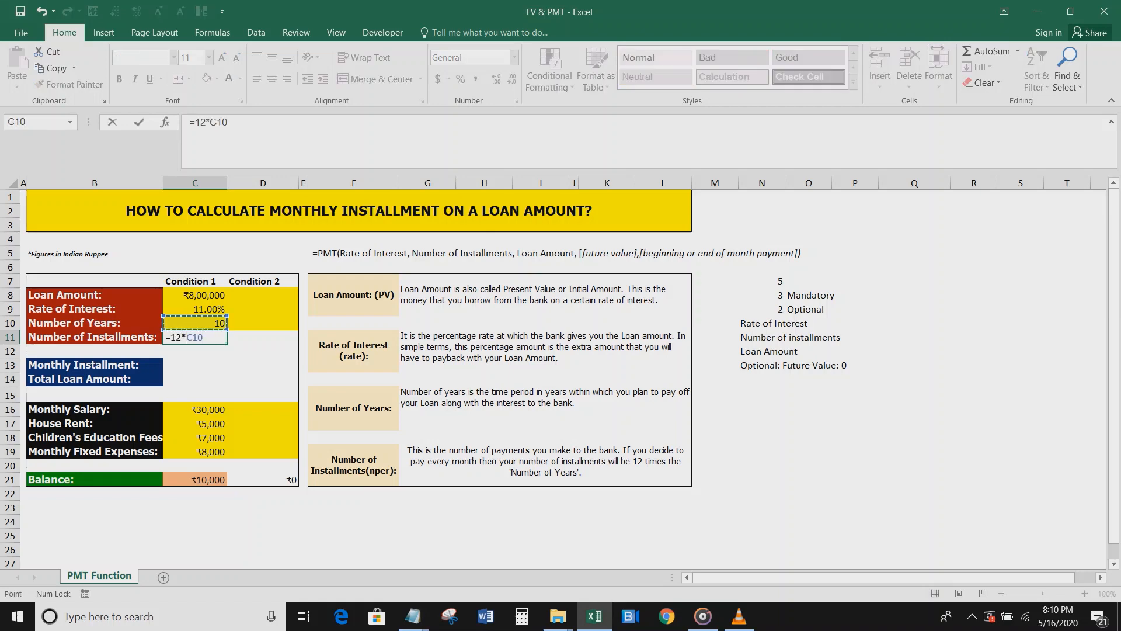
pyautogui.press('Return')
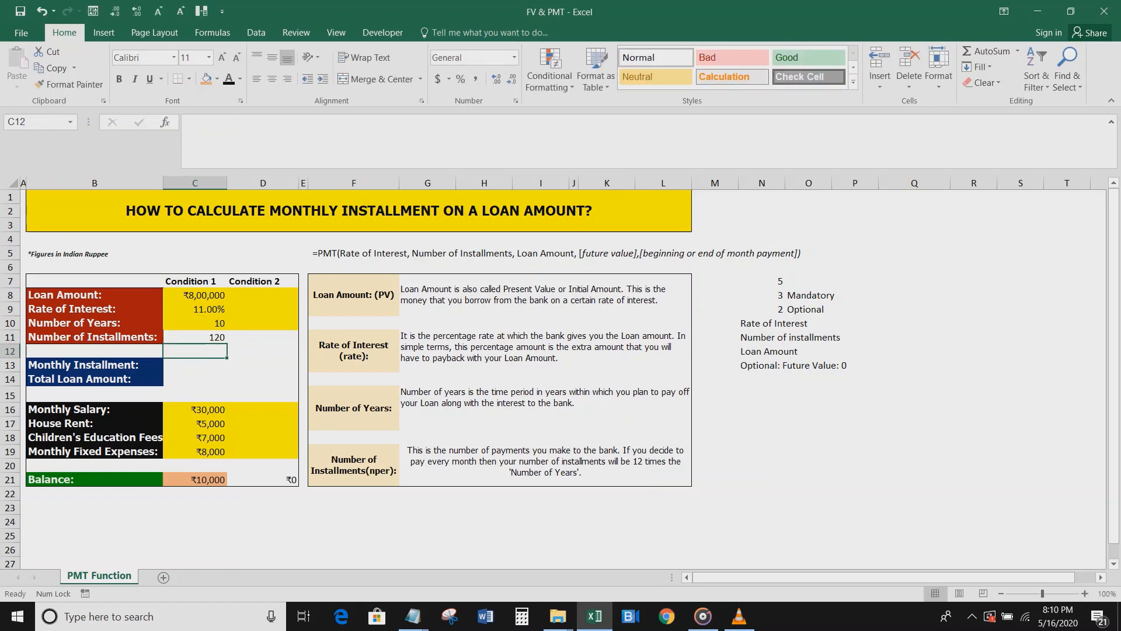
# Calculate the Condition 1 monthly installment in C13 with the formula =PMT(C9/12,C11,C8).
pyautogui.press('Down')
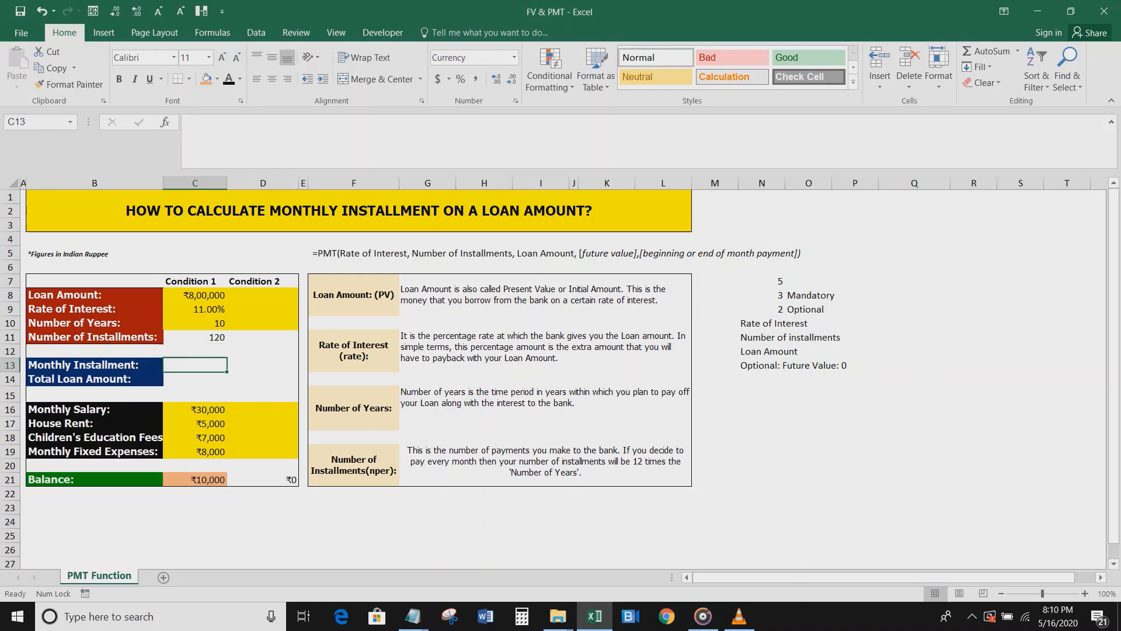
pyautogui.write('=pm')
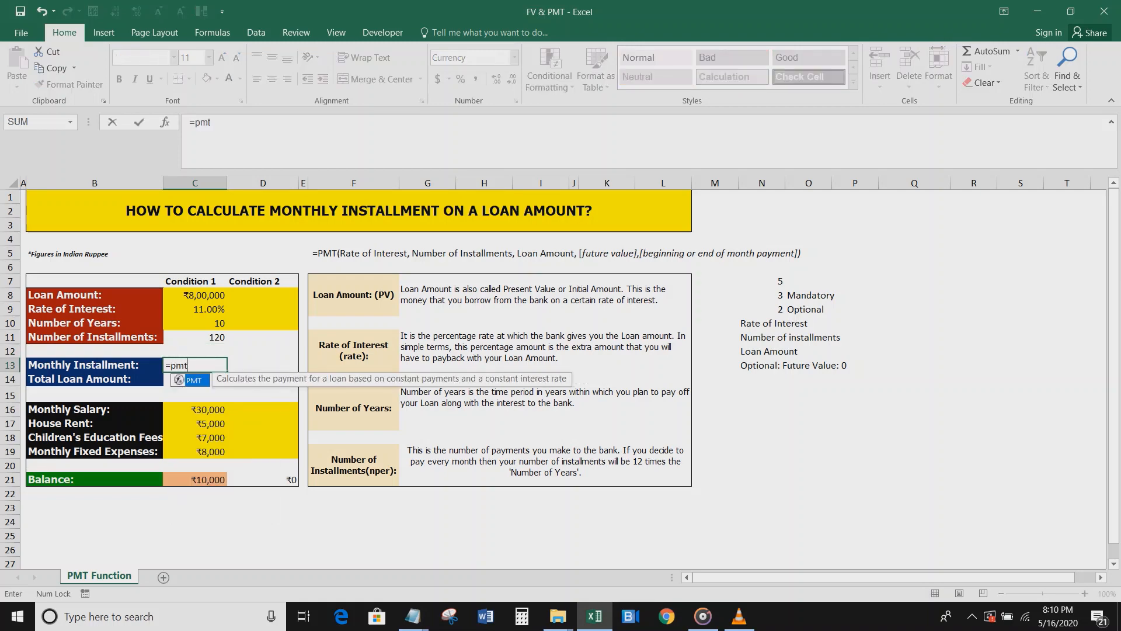
pyautogui.write('t')
pyautogui.press('Tab')
pyautogui.press('Up')
pyautogui.press('Up')
pyautogui.press('Up')
pyautogui.press('Up')
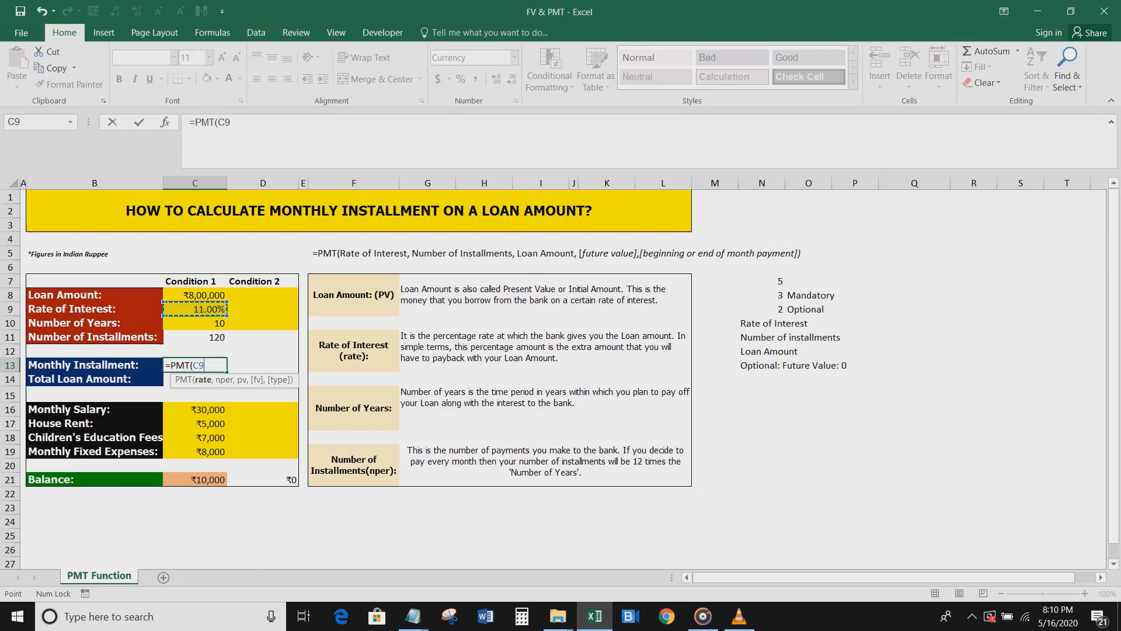
pyautogui.write('/12,')
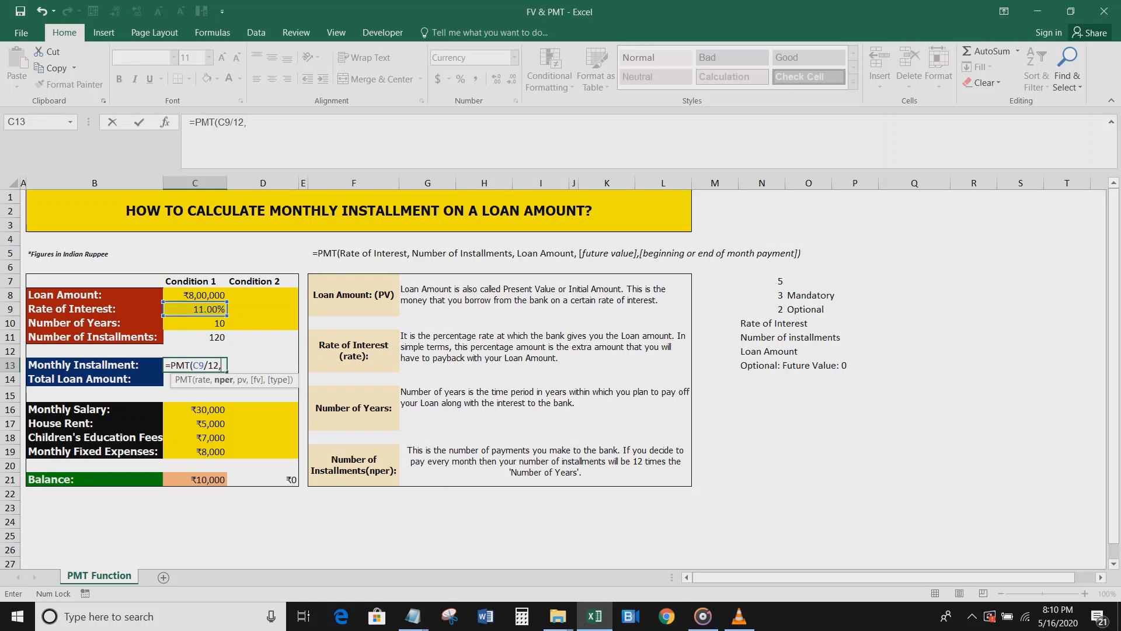
pyautogui.press('Up')
pyautogui.press('Up')
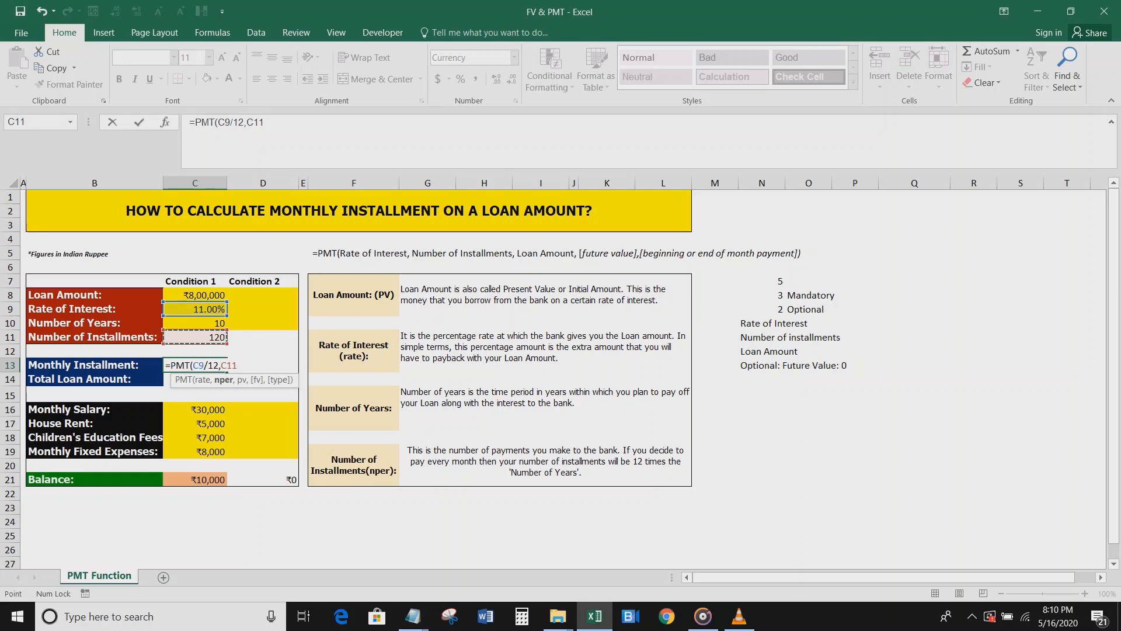
pyautogui.write(',')
pyautogui.press('Up')
pyautogui.press('Up')
pyautogui.press('Up')
pyautogui.press('Up')
pyautogui.press('Up')
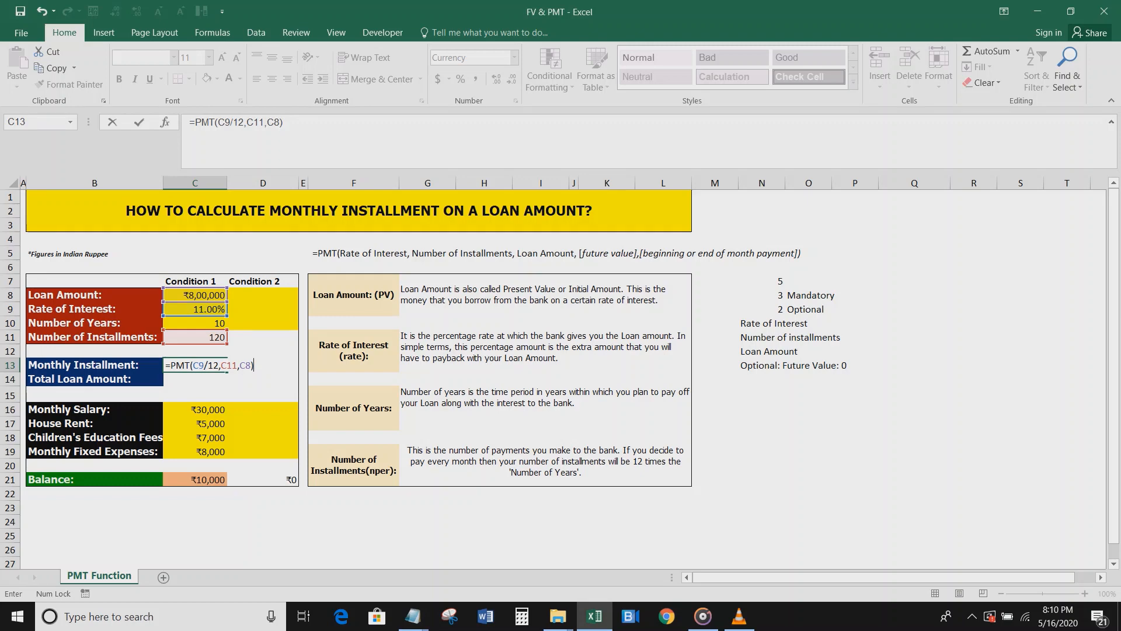
pyautogui.press('Return')
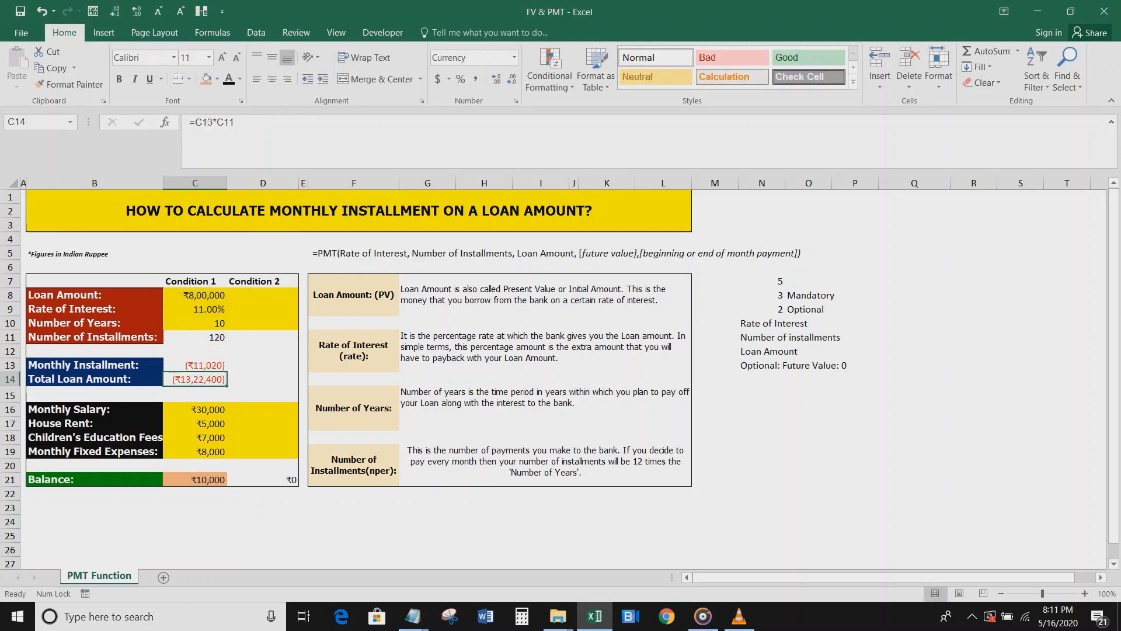
# Compare the Condition 1 monthly installment in C13 with the balance in C21.
pyautogui.click(195, 365)
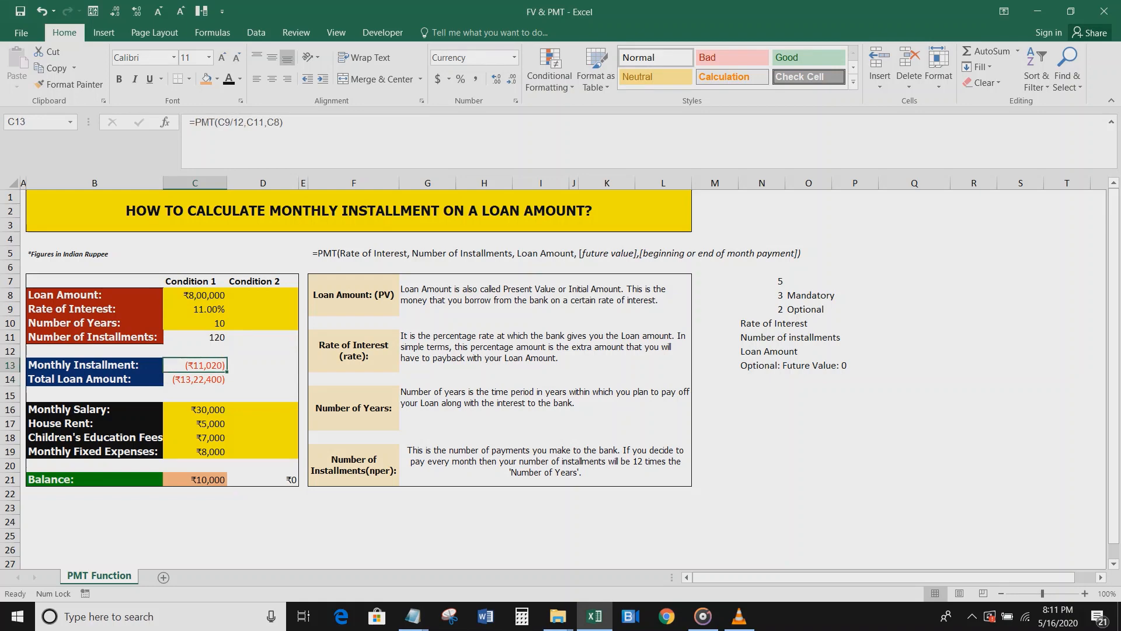
pyautogui.click(195, 480)
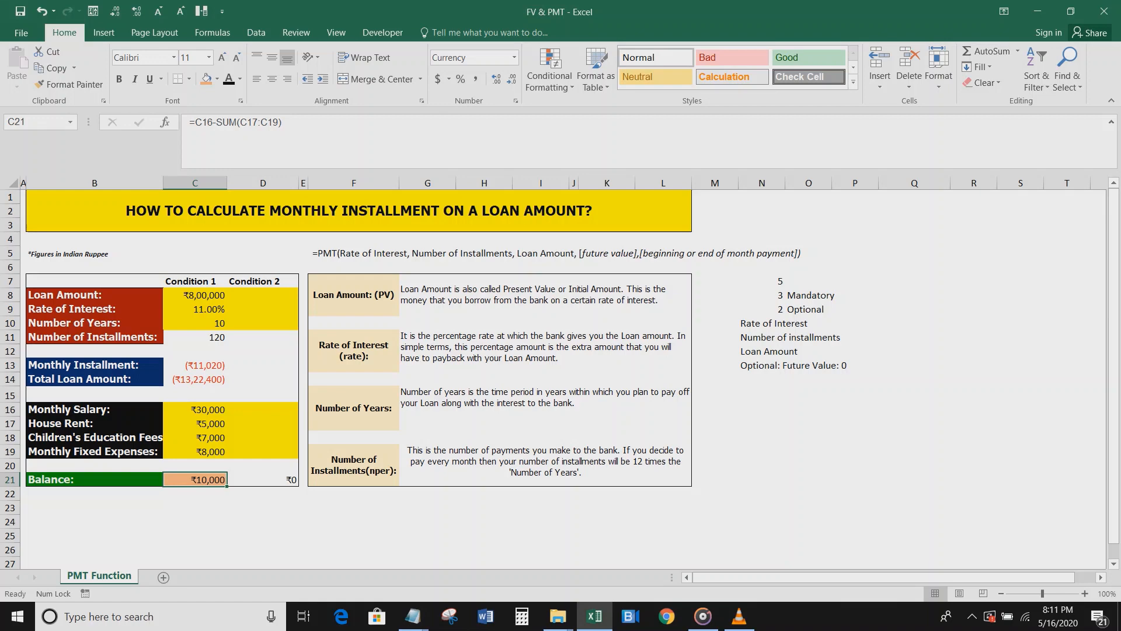
# Enter the Condition 2 monthly salary of 30000 in D16 and house rent of 5000 in D17.
pyautogui.click(263, 281)
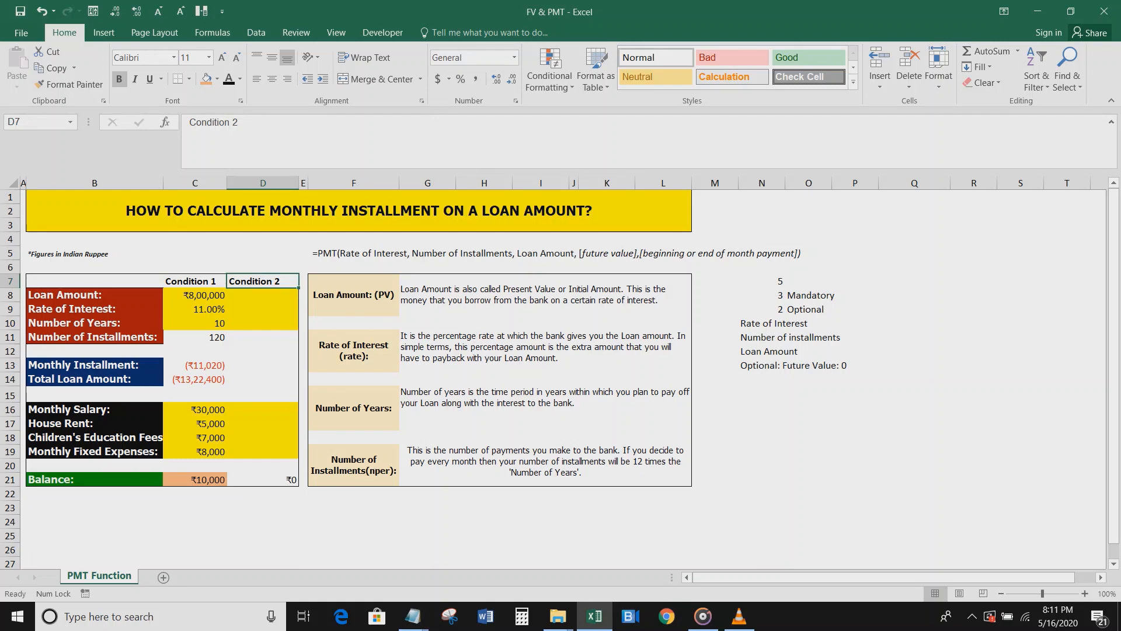
pyautogui.click(263, 410)
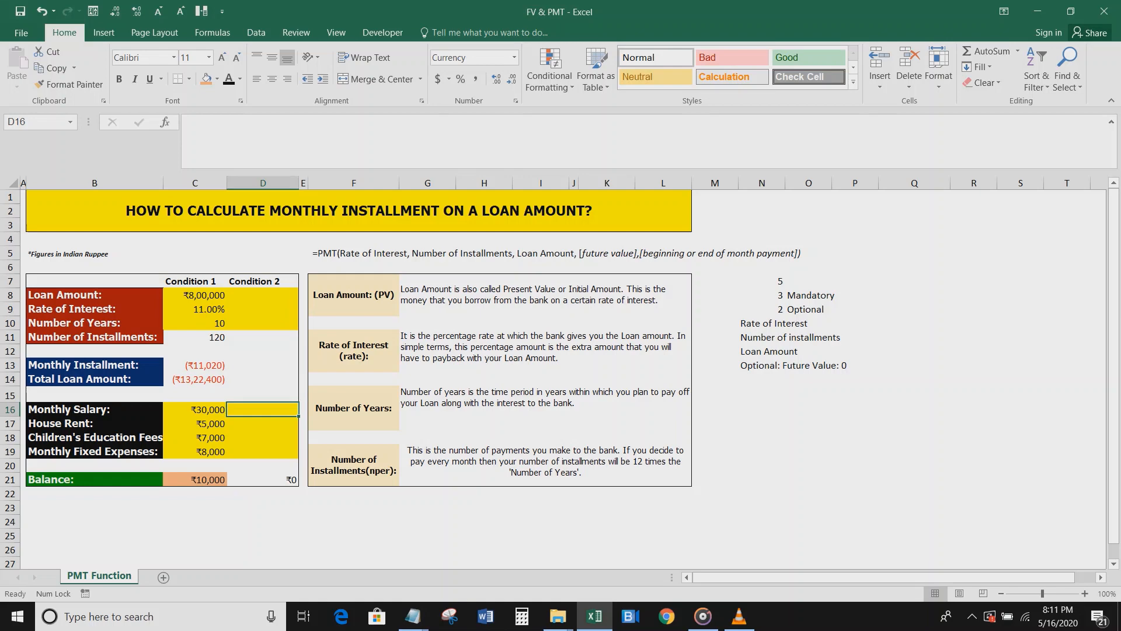
pyautogui.write('30000')
pyautogui.press('Return')
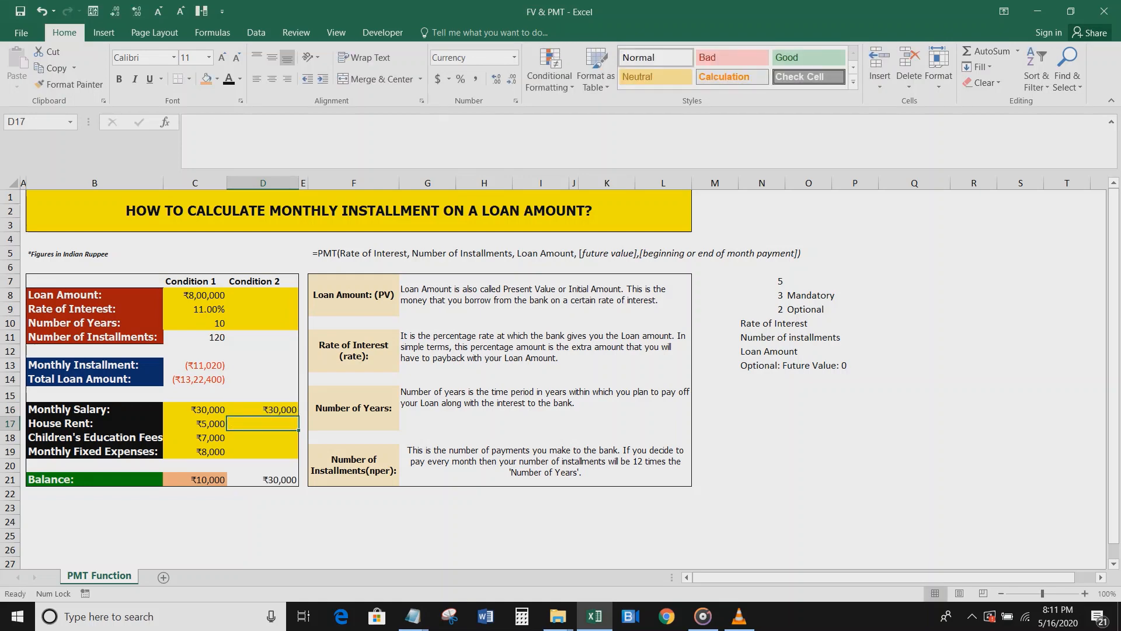
pyautogui.write('5000')
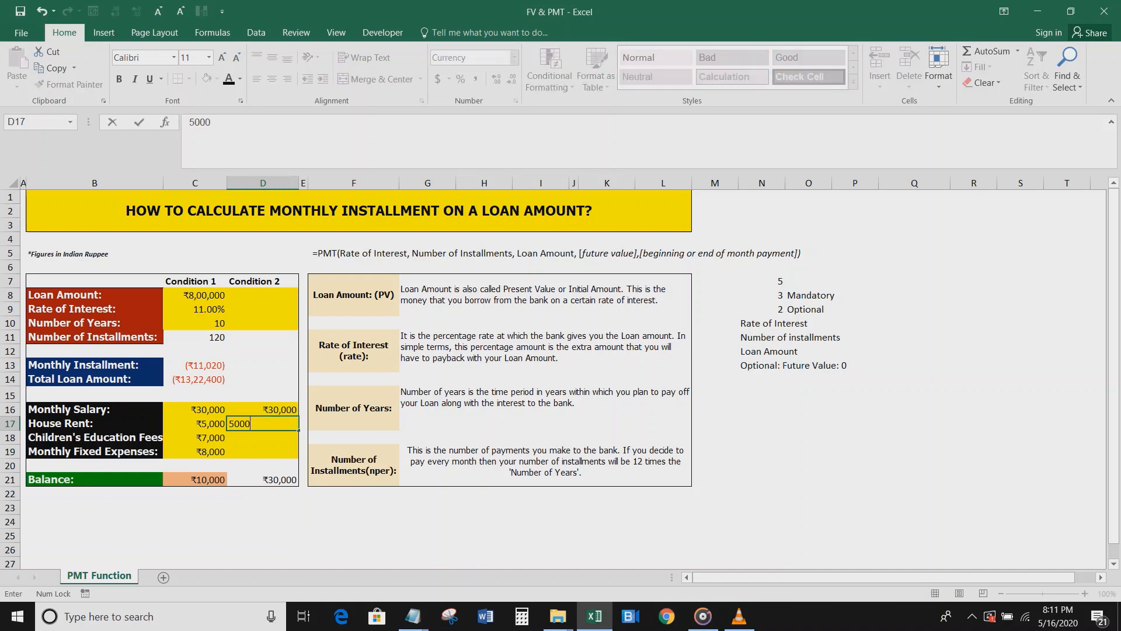
pyautogui.press('Return')
# Enter Condition 2 children's education fees of 7000 in D18 and monthly fixed expenses of 8000 in D19.
pyautogui.write('7000')
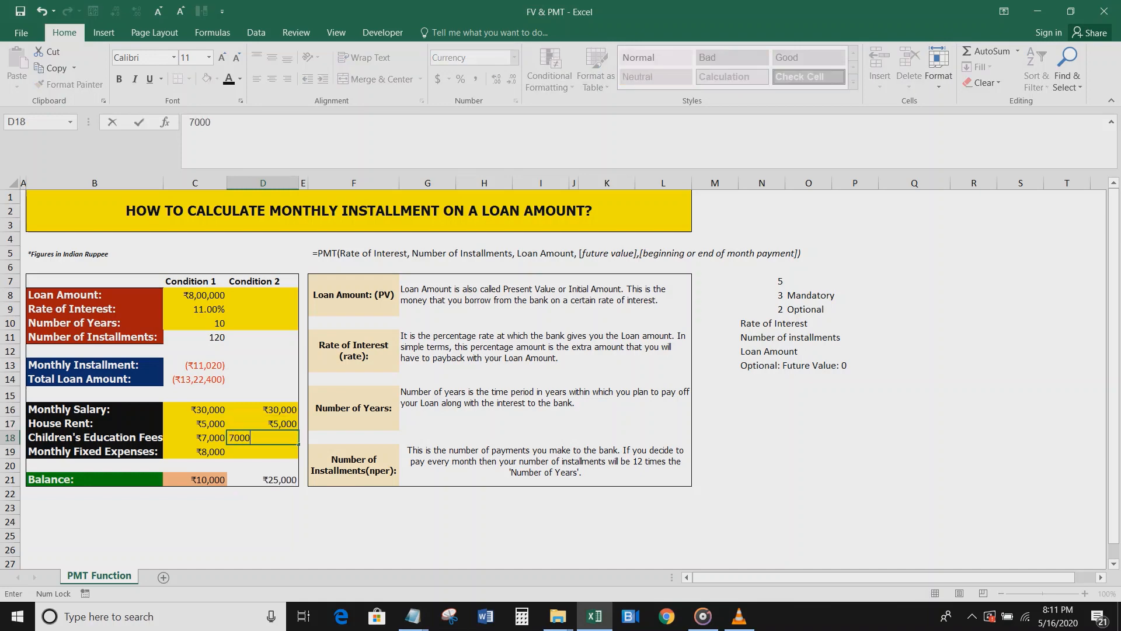
pyautogui.press('Return')
pyautogui.write('8,00,')
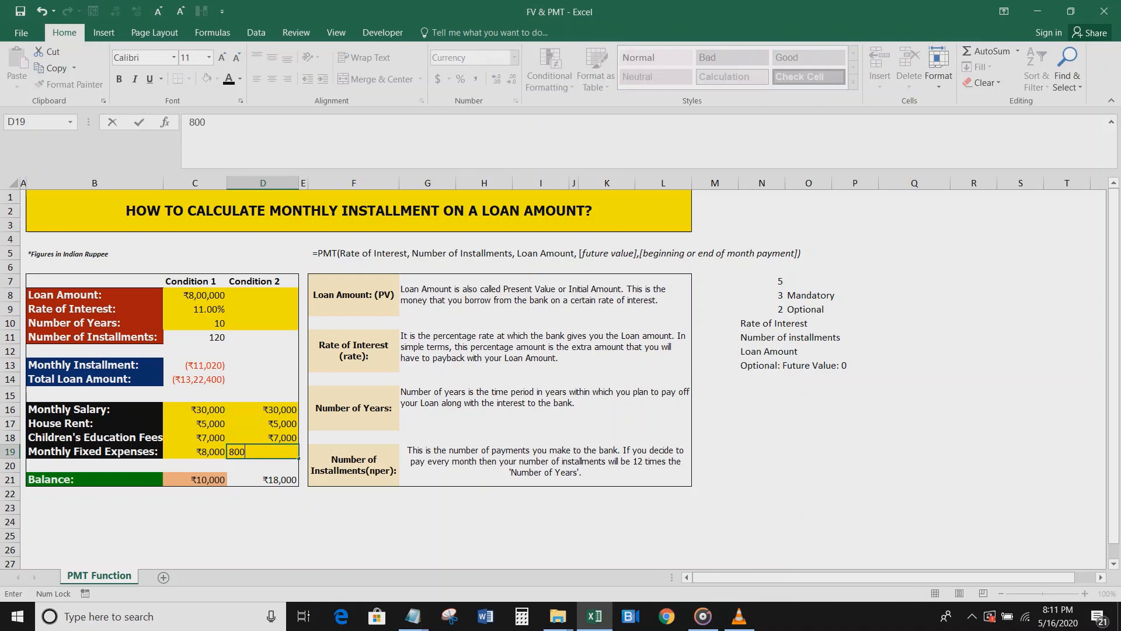
pyautogui.write('0')
pyautogui.press('Return')
# Enter 800000 as the Condition 2 loan amount in D8.
pyautogui.press('Up')
pyautogui.press('Up')
pyautogui.press('Up')
pyautogui.press('Up')
pyautogui.press('Up')
pyautogui.press('Up')
pyautogui.press('Up')
pyautogui.press('Up')
pyautogui.press('Up')
pyautogui.press('Up')
pyautogui.press('Up')
pyautogui.press('Up')
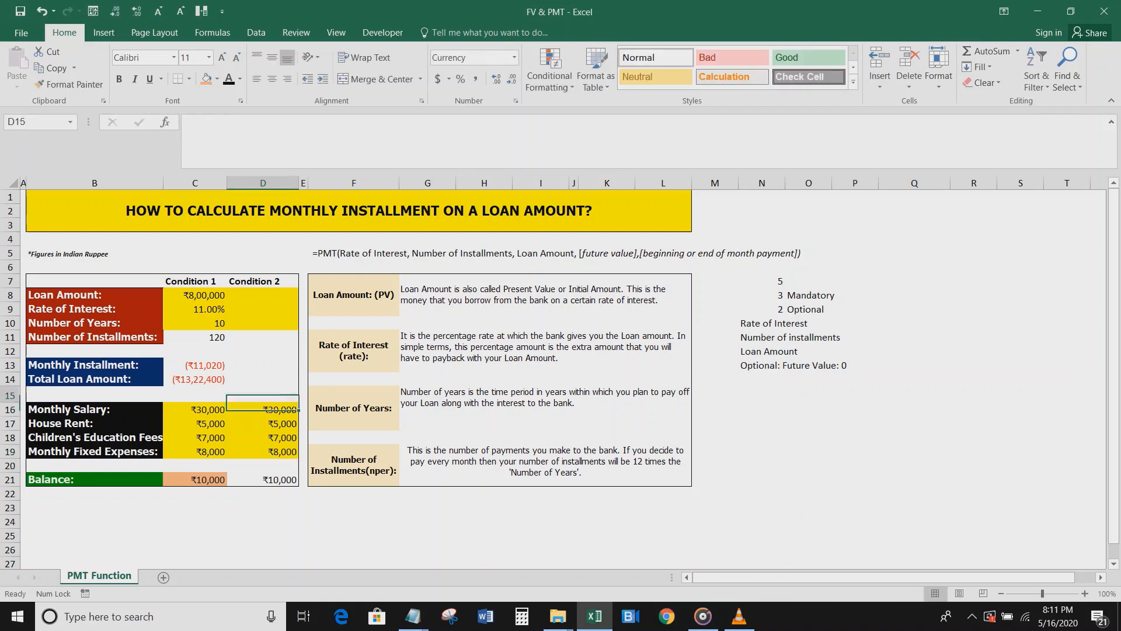
pyautogui.write('800000')
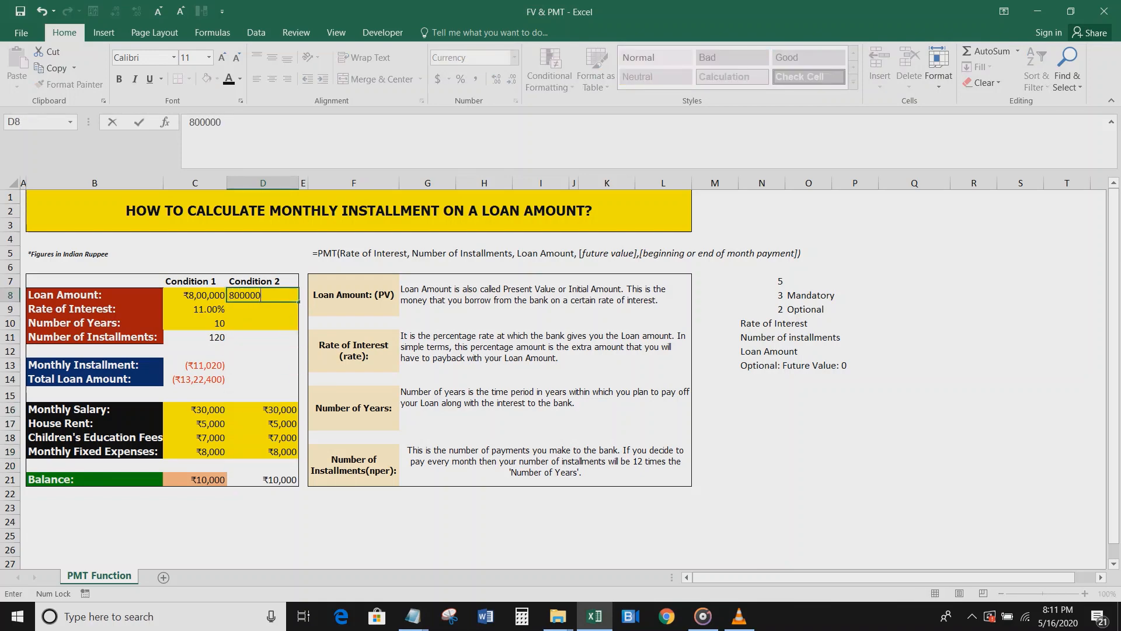
pyautogui.press('Return')
# Set the Condition 2 rate of interest to 11% in D9 and the number of years to 30 in D10.
pyautogui.write('11%')
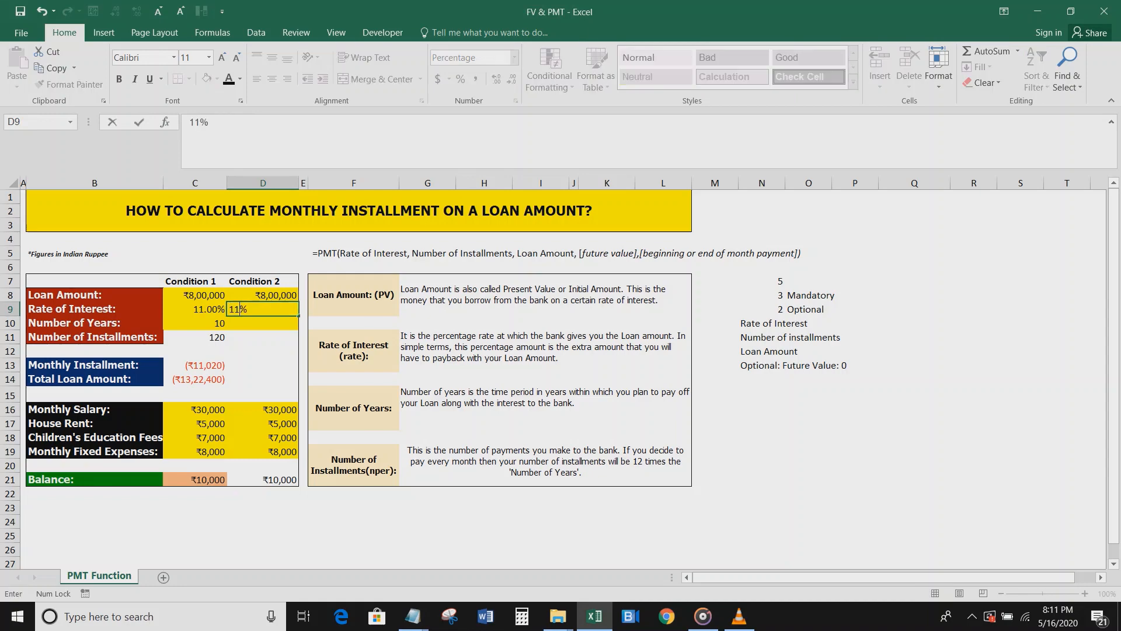
pyautogui.press('Return')
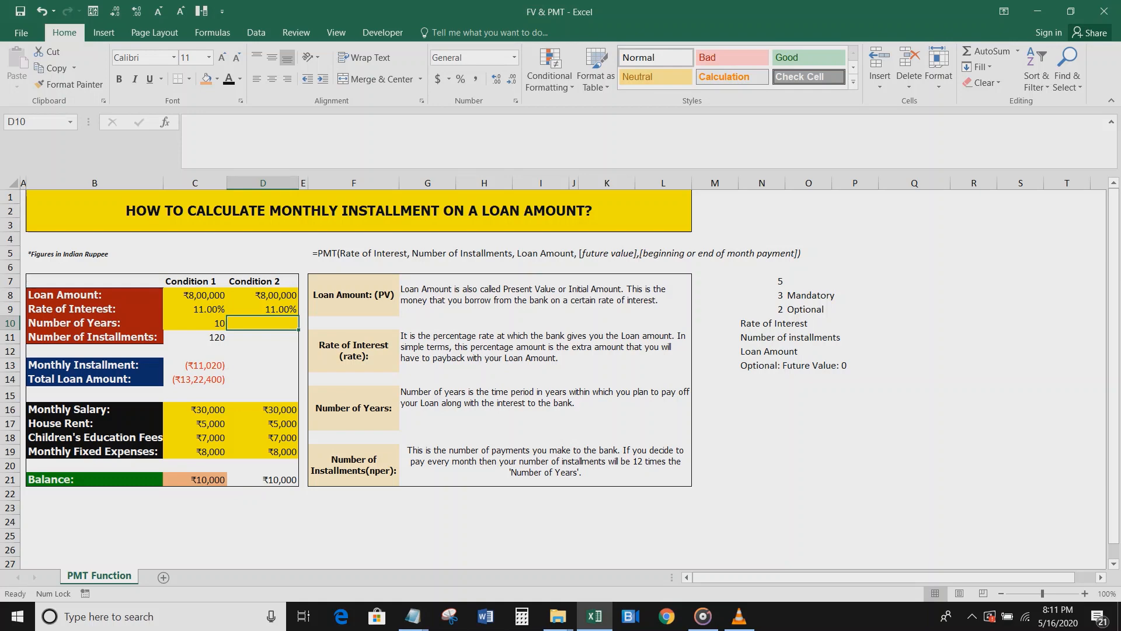
pyautogui.write('30')
pyautogui.press('Return')
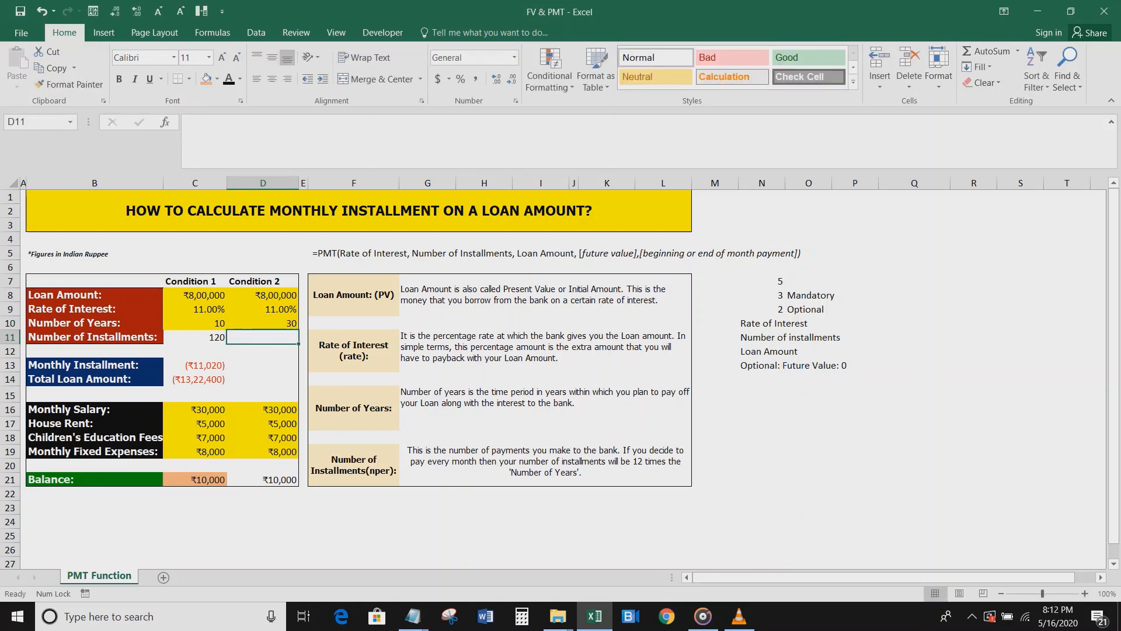
# Calculate the Condition 2 number of installments in D11 with the formula =D10*12.
pyautogui.write('=D10')
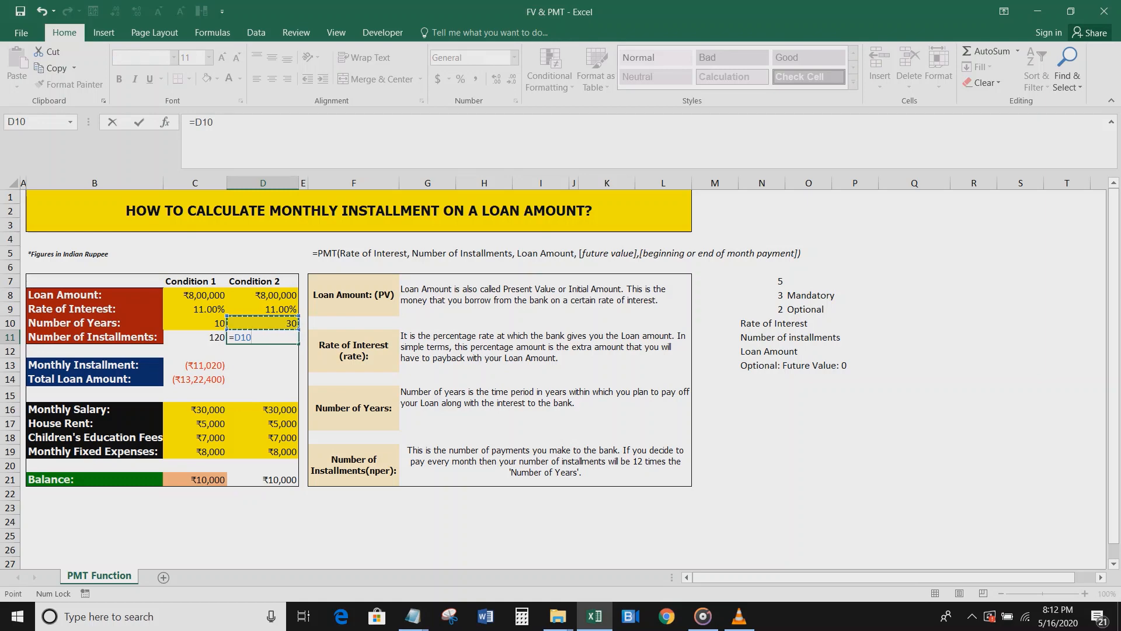
pyautogui.write('*12')
pyautogui.press('Return')
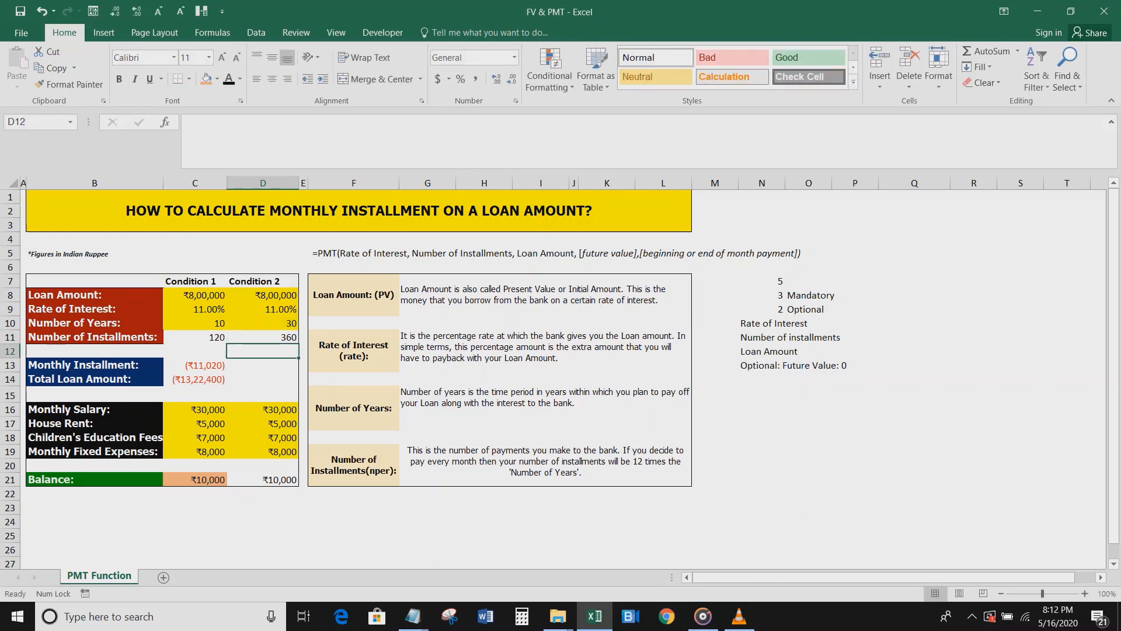
# Calculate the Condition 2 monthly installment in D13 with the formula =PMT(D9/12,D11,D8).
pyautogui.press('Return')
pyautogui.write('=')
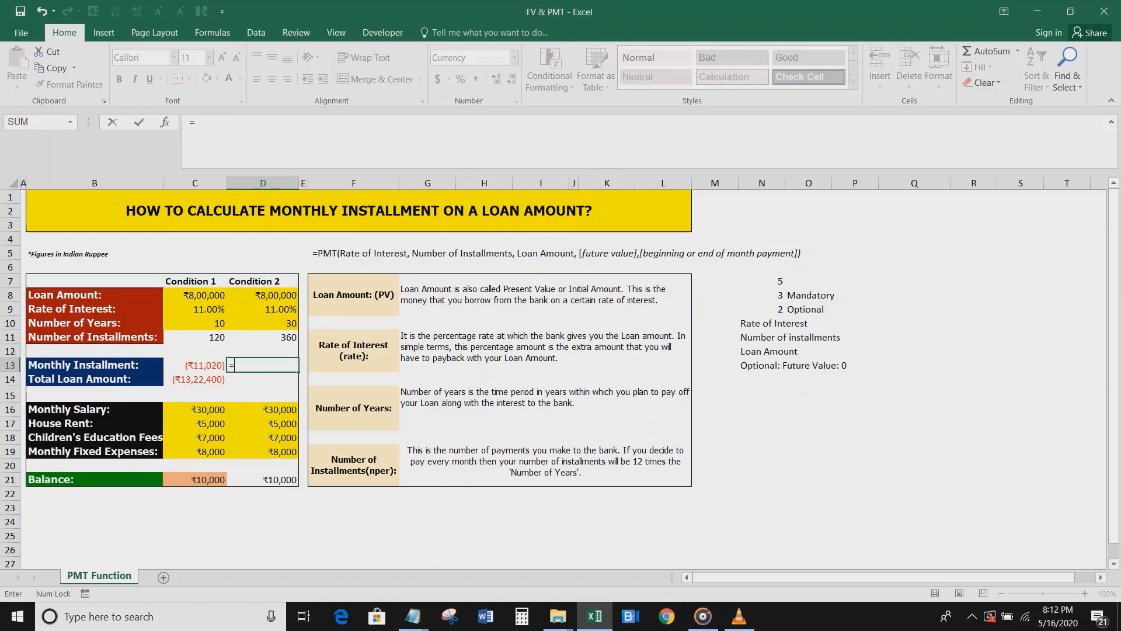
pyautogui.write('pmt')
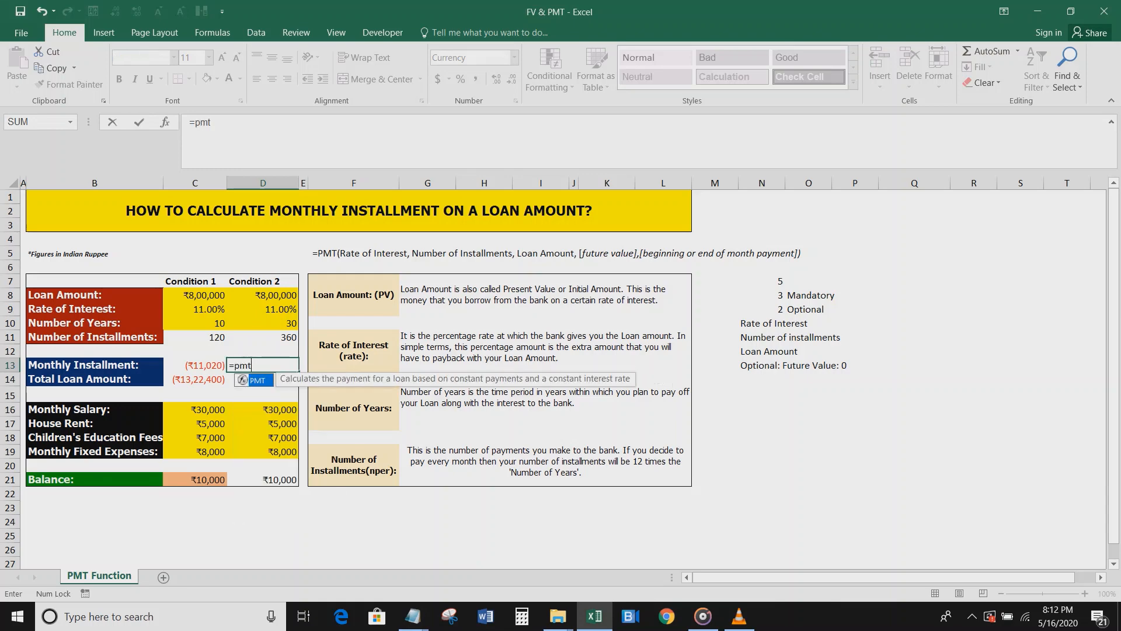
pyautogui.press('Tab')
pyautogui.press('Up')
pyautogui.press('Up')
pyautogui.press('Up')
pyautogui.press('Up')
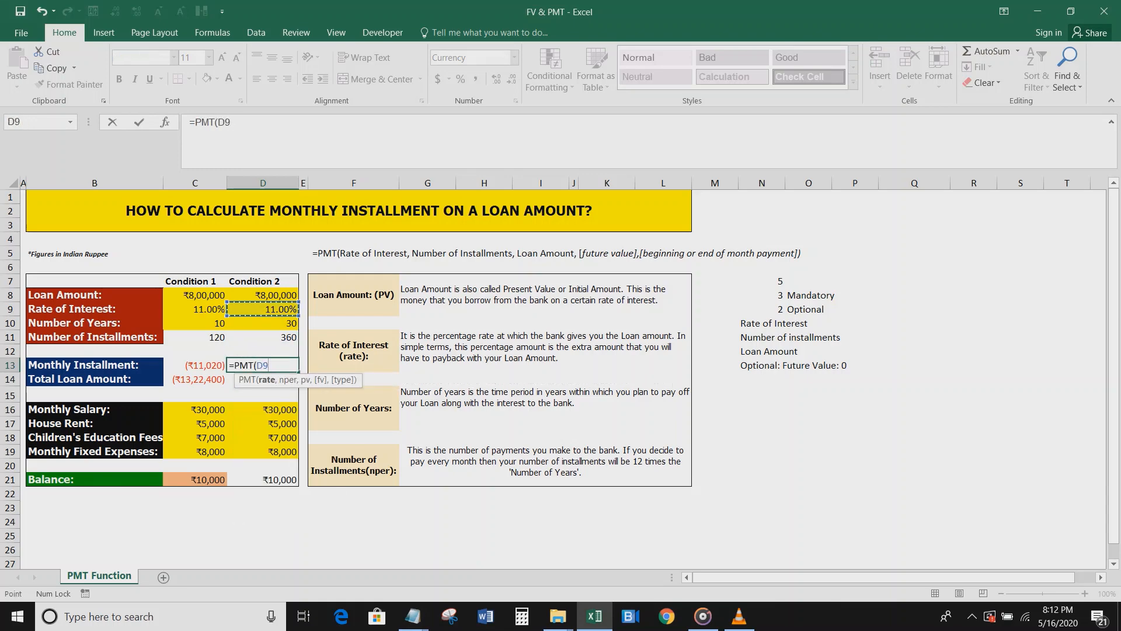
pyautogui.write('/12,')
pyautogui.press('Up')
pyautogui.press('Up')
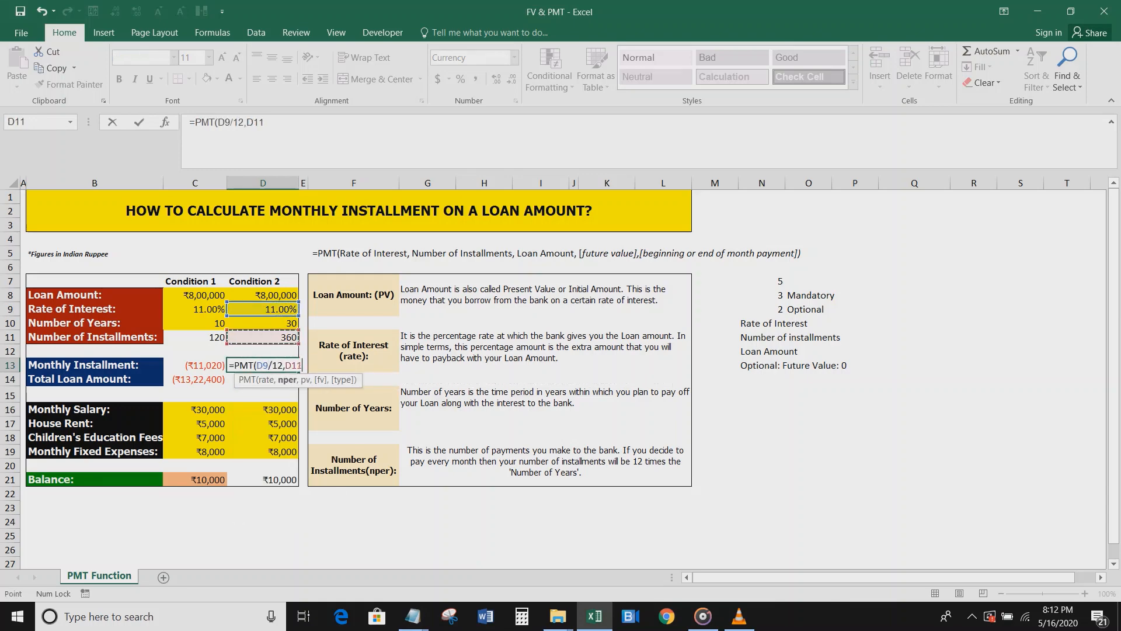
pyautogui.write(',')
pyautogui.press('Up')
pyautogui.press('Up')
pyautogui.press('Up')
pyautogui.press('Up')
pyautogui.press('Up')
pyautogui.write(')')
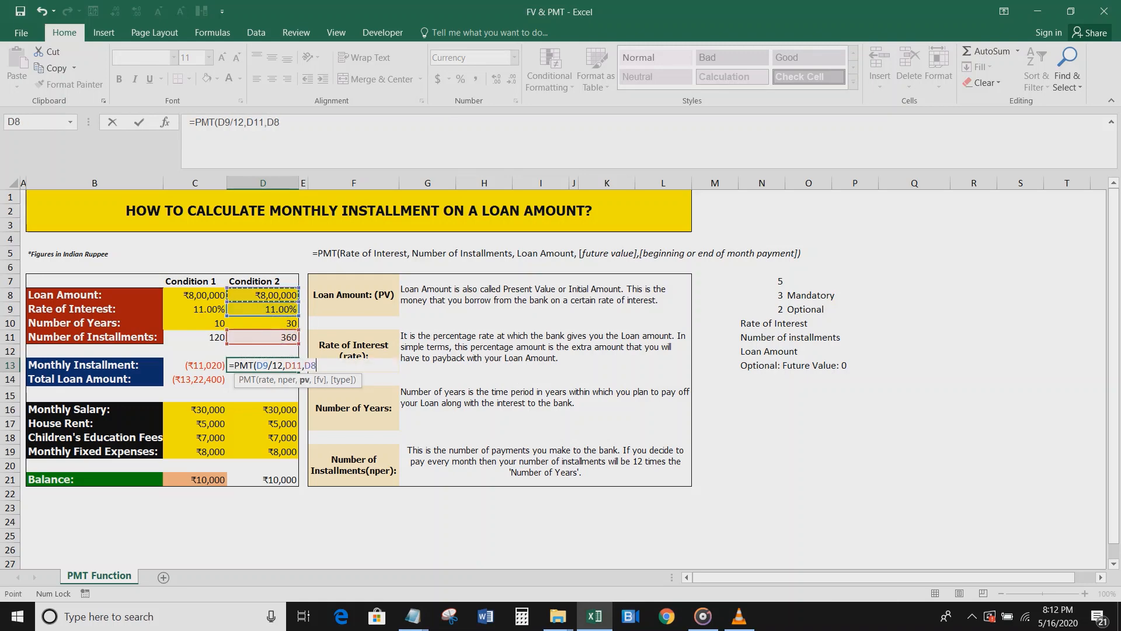
pyautogui.press('Return')
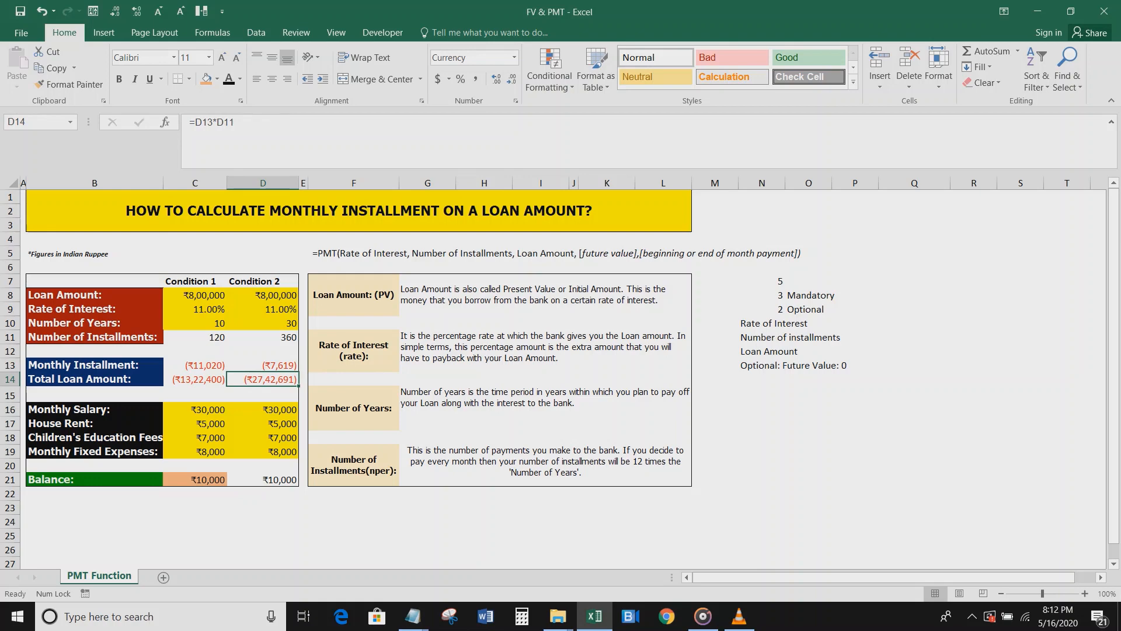
# Check the Condition 2 balance in D21 and the total loan amount in D14 against the monthly installment.
pyautogui.press('Down')
pyautogui.press('Down')
pyautogui.press('Down')
pyautogui.press('Down')
pyautogui.press('Down')
pyautogui.press('Down')
pyautogui.press('Down')
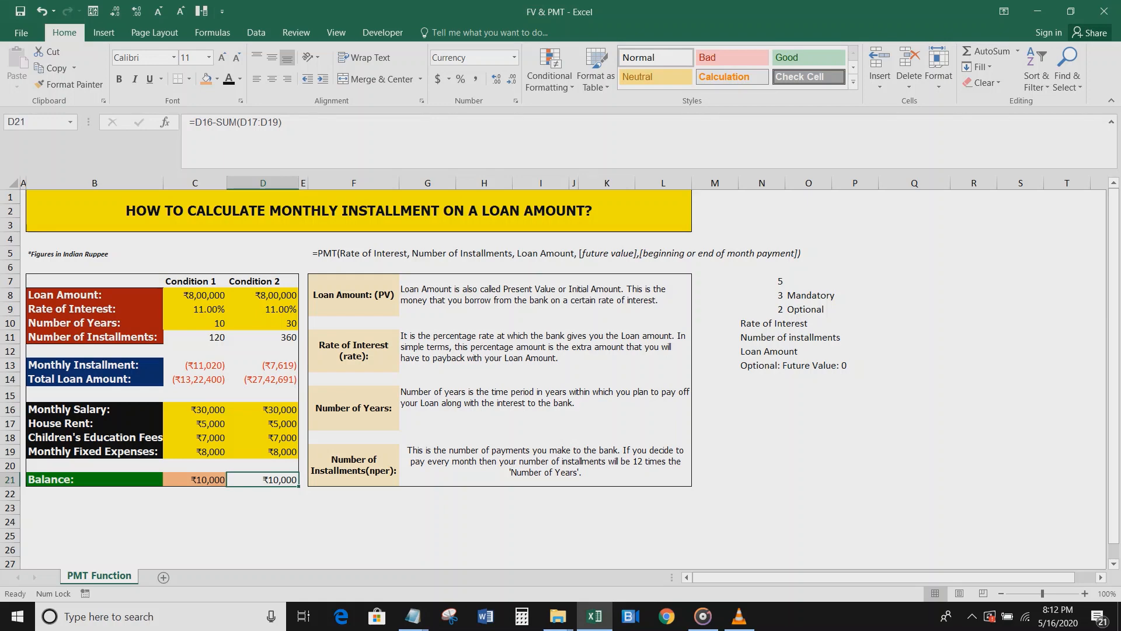
pyautogui.click(263, 379)
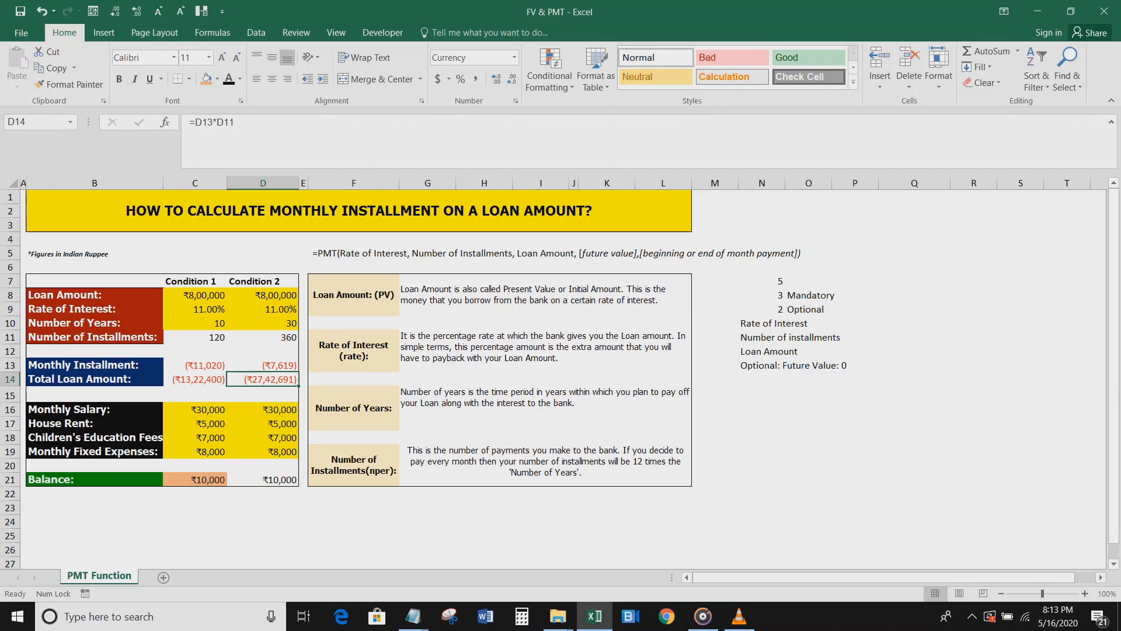
pyautogui.click(740, 617)
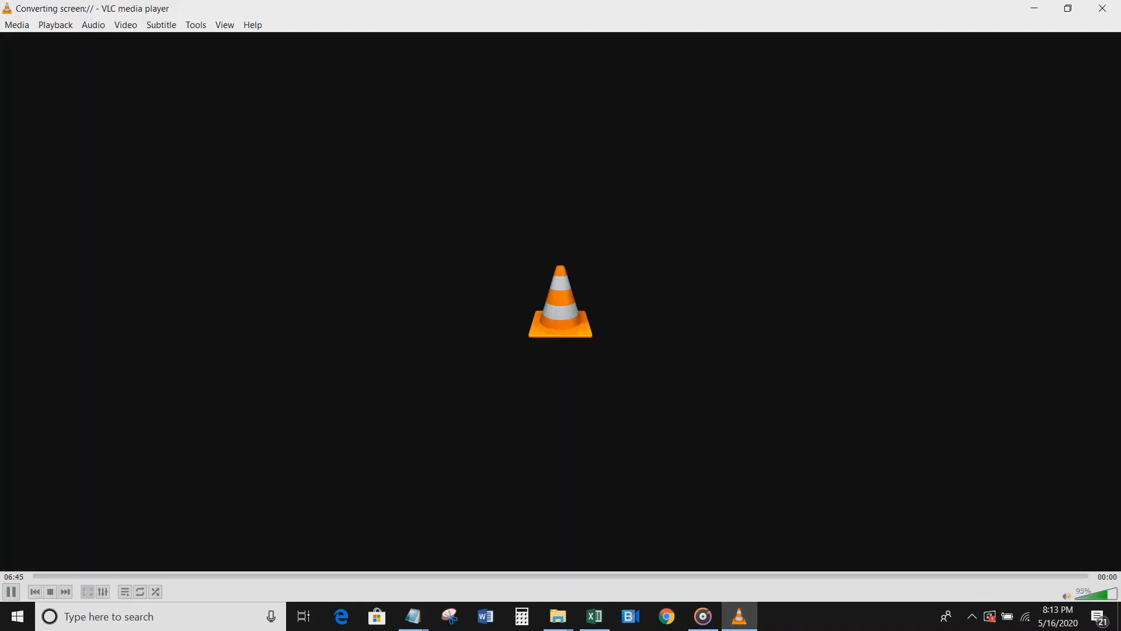